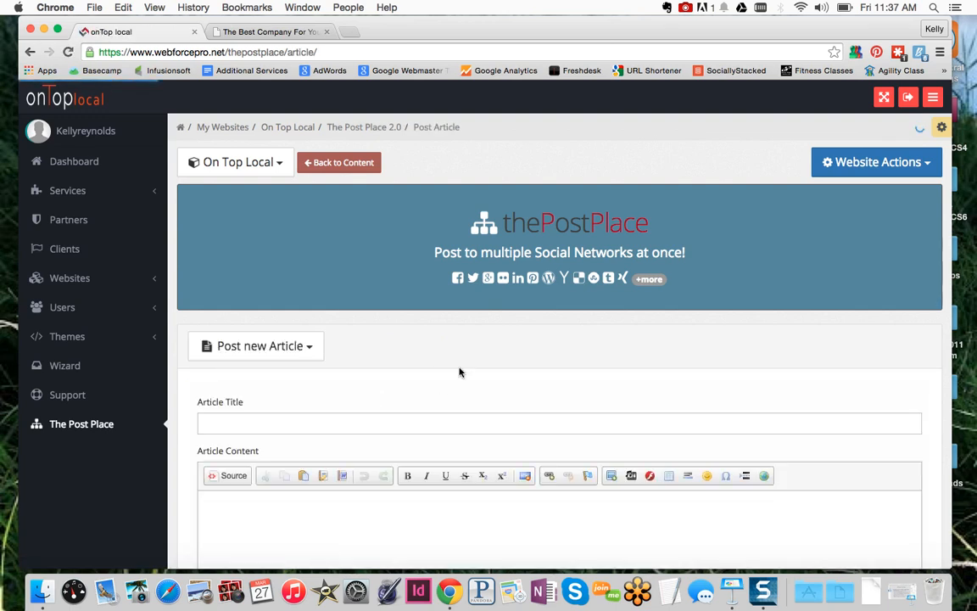
# Enter the article title 'Best Carpet Cleaner in Gilbert, AZ'
pyautogui.scroll(-5, 459, 371)
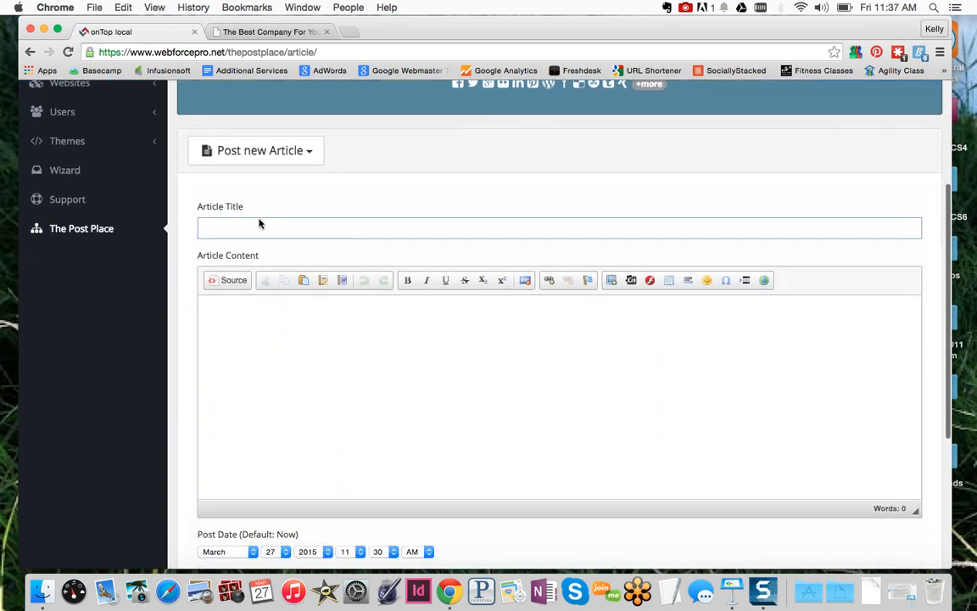
pyautogui.click(245, 225)
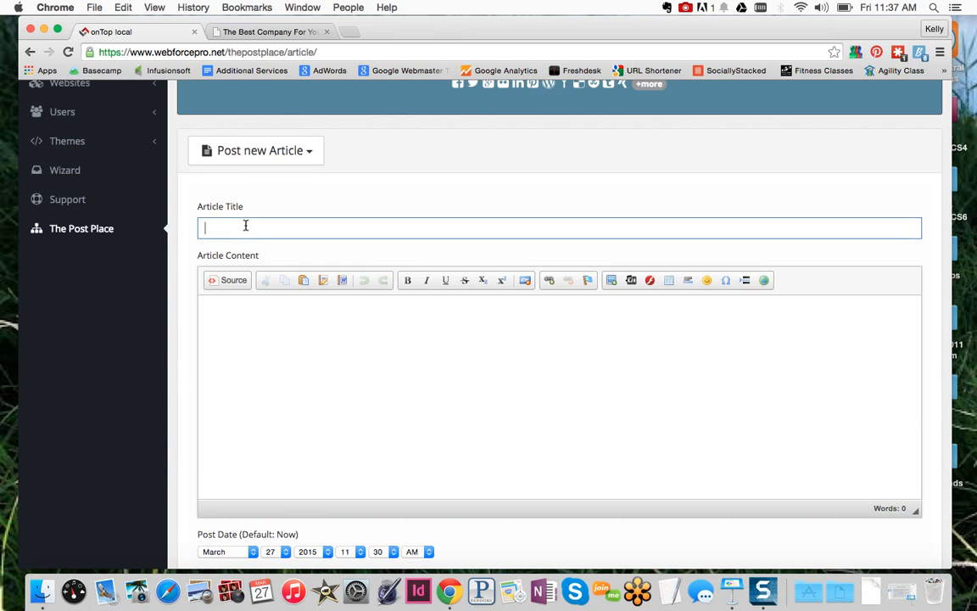
pyautogui.write('Best Carpet Cleaner in')
pyautogui.press('BackSpace')
pyautogui.press('BackSpace')
pyautogui.write('er in Gilbert, AZ')
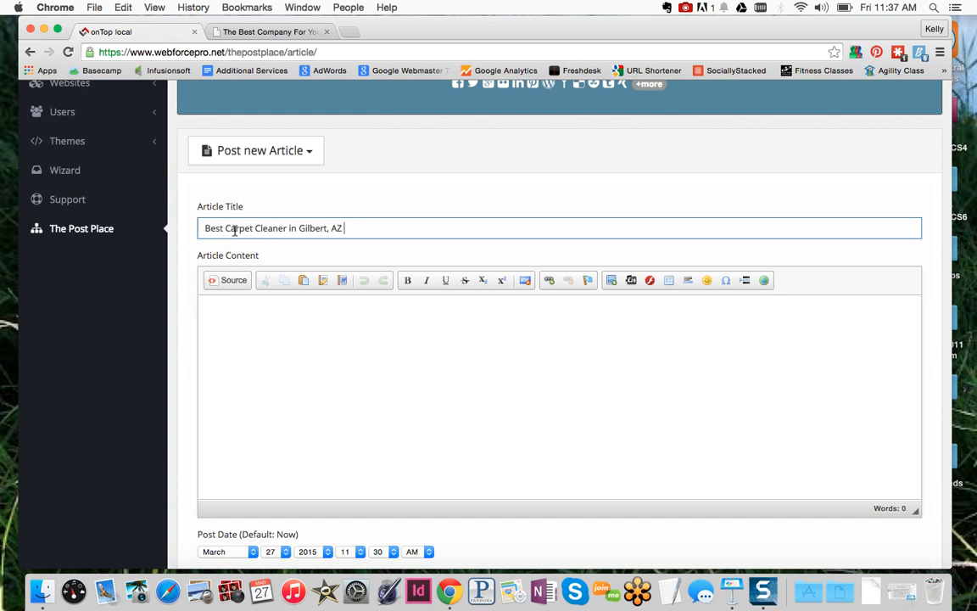
# Change 'Carpet Cleaner' to 'Upholstery Cleaner' in the title
pyautogui.moveTo(286, 228); pyautogui.dragTo(226, 227)
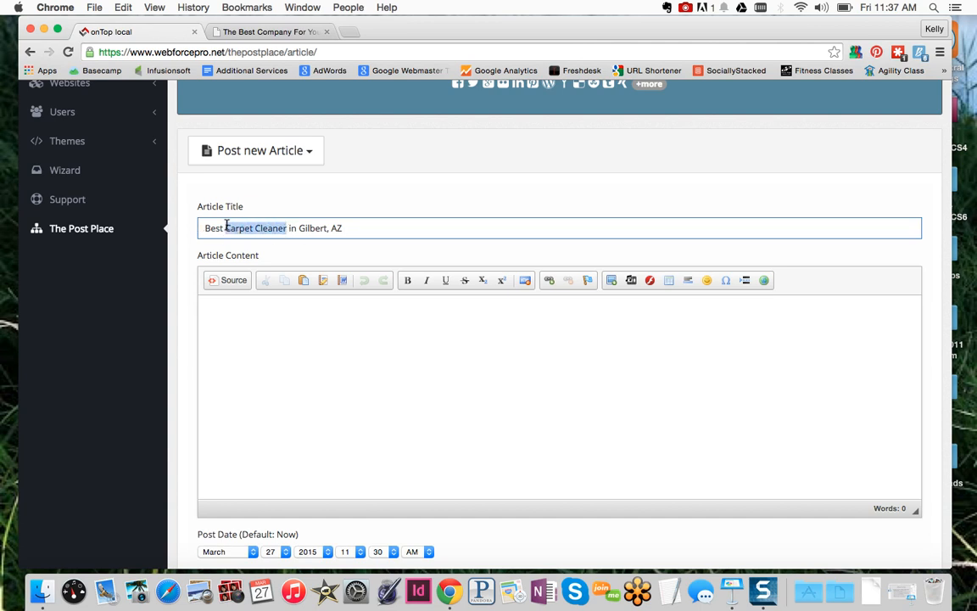
pyautogui.write('Upholste')
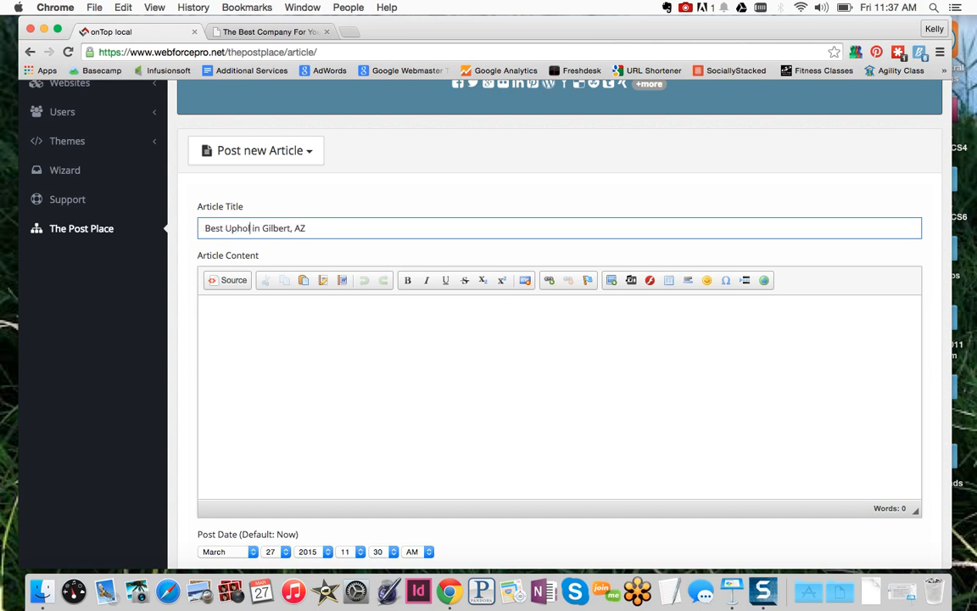
pyautogui.write('ry Clenaer')
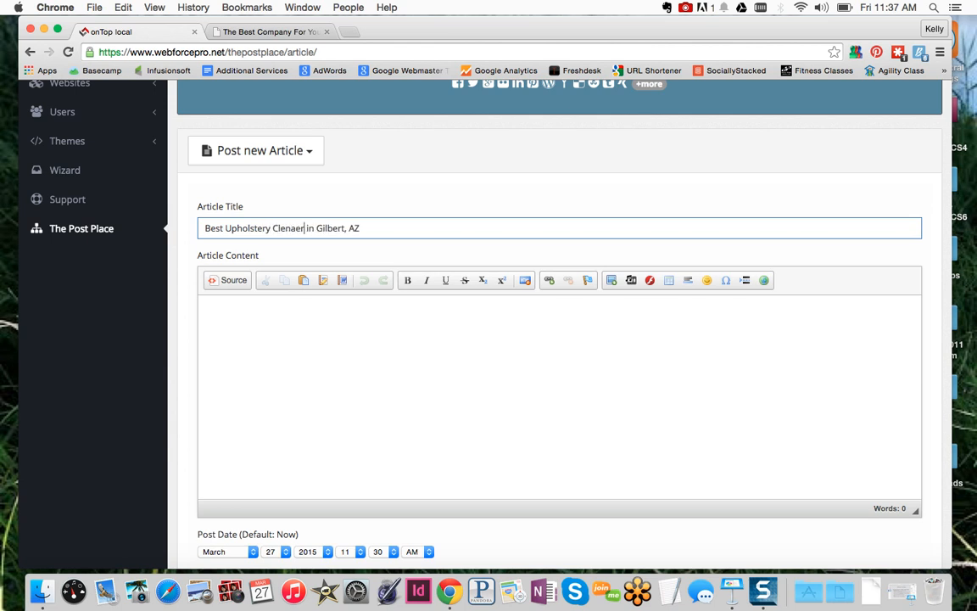
pyautogui.press('BackSpace')
pyautogui.press('BackSpace')
pyautogui.press('BackSpace')
pyautogui.write('aner')
pyautogui.click(272, 331)
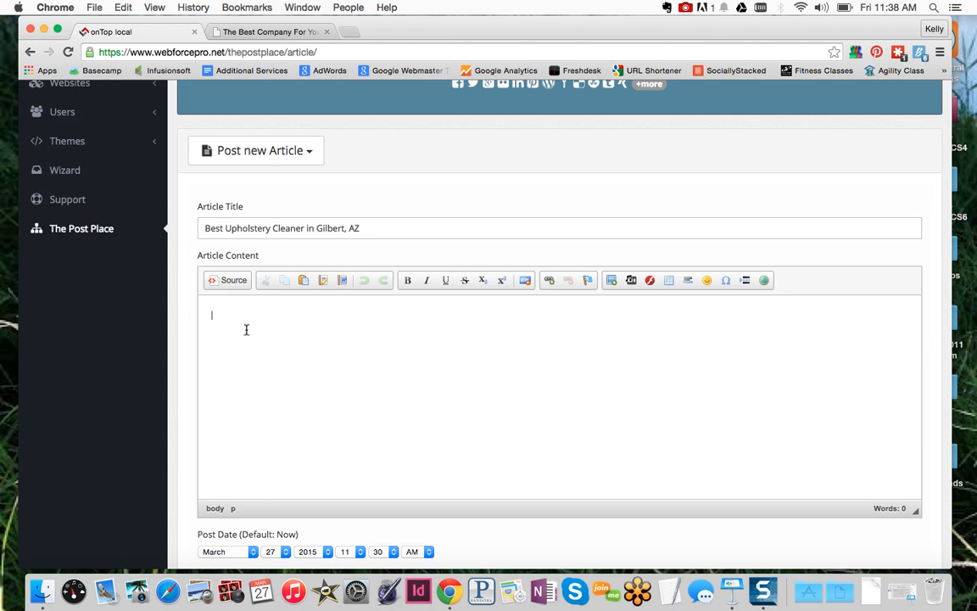
pyautogui.write('lkdjl;akjsd;lfkjas;ldfkja;lskjf;laskjfda;lj ;laskjdf;lkasjdfl;k ajs;dlfja;lksdjf;alsjkdf')
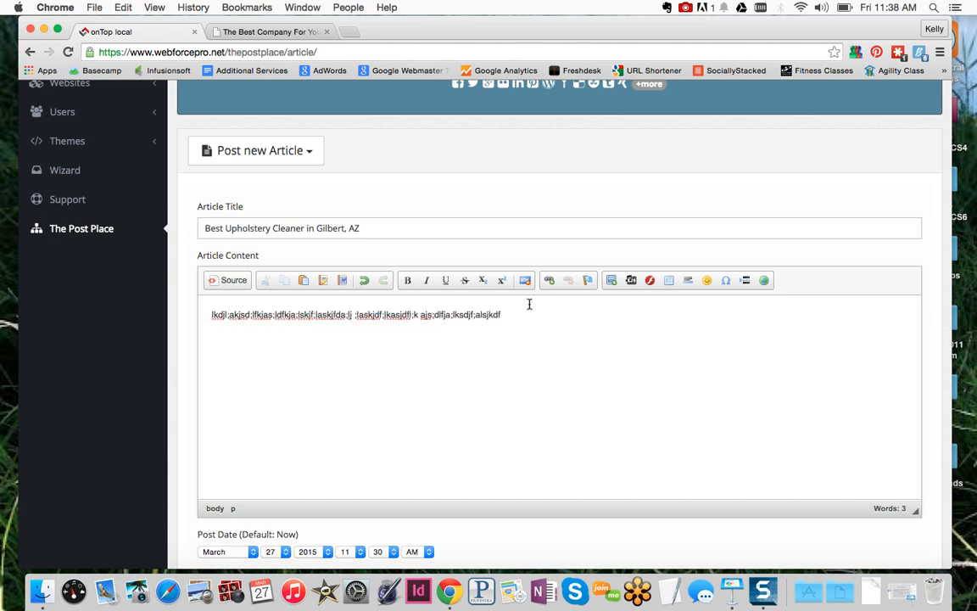
pyautogui.moveTo(507, 316); pyautogui.dragTo(198, 317)
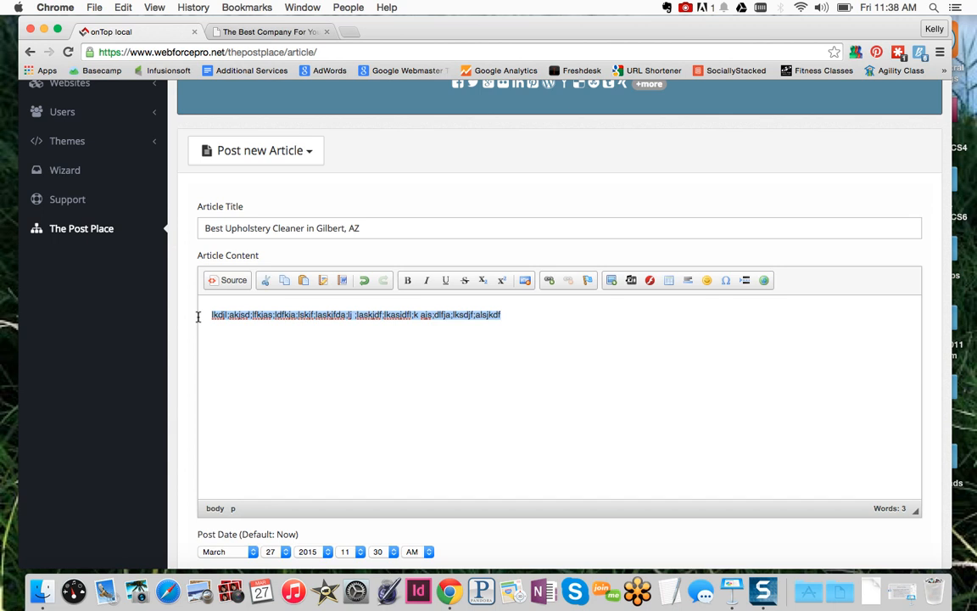
pyautogui.press('BackSpace')
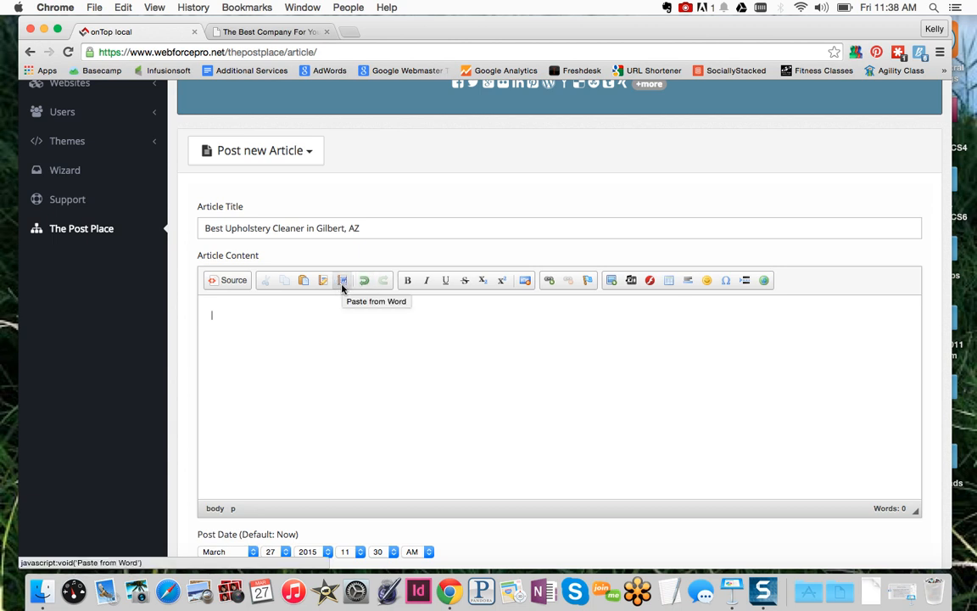
# Paste the 'Professional Carpet Cleaning - Newport Beach CA' text into the body with Paste from Word
pyautogui.click(343, 288)
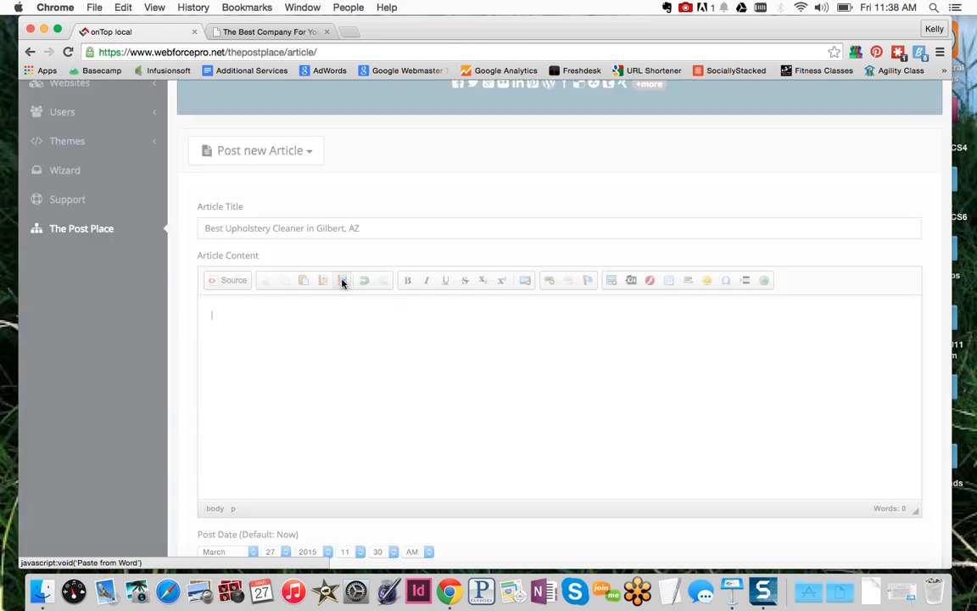
pyautogui.press('super+v')
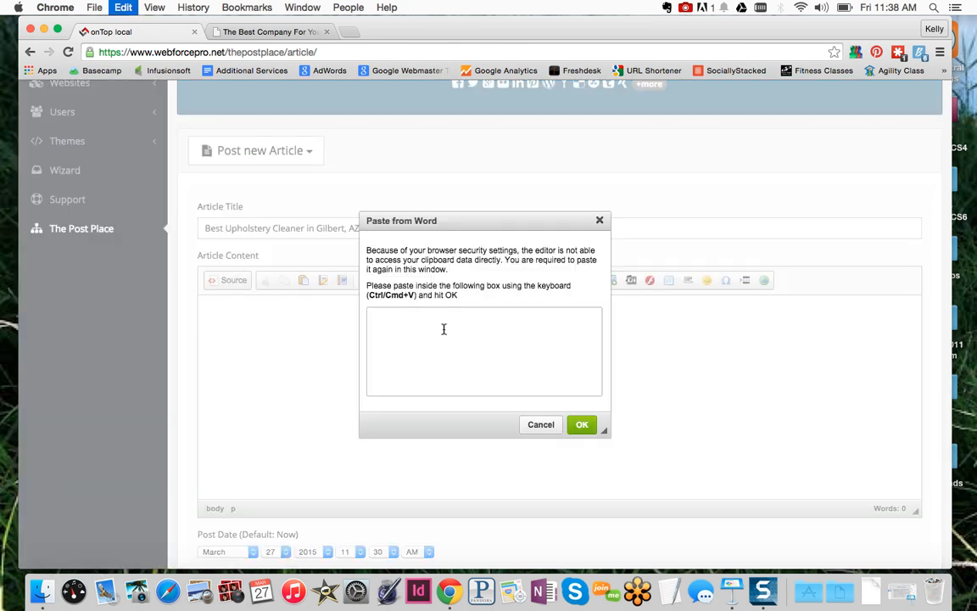
pyautogui.scroll(10, 444, 333)
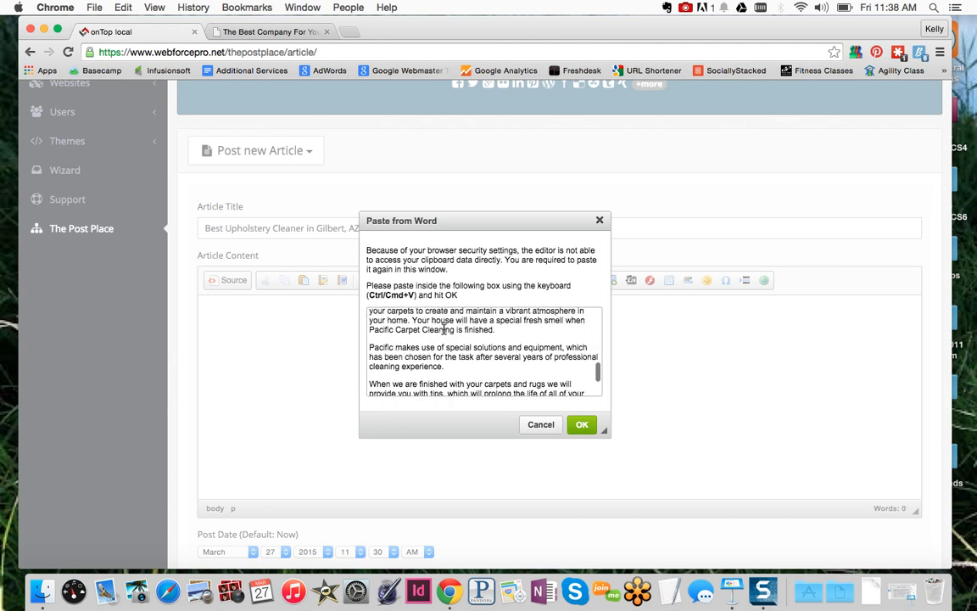
pyautogui.scroll(6, 443, 333)
pyautogui.scroll(-6, 444, 334)
pyautogui.scroll(-10, 444, 333)
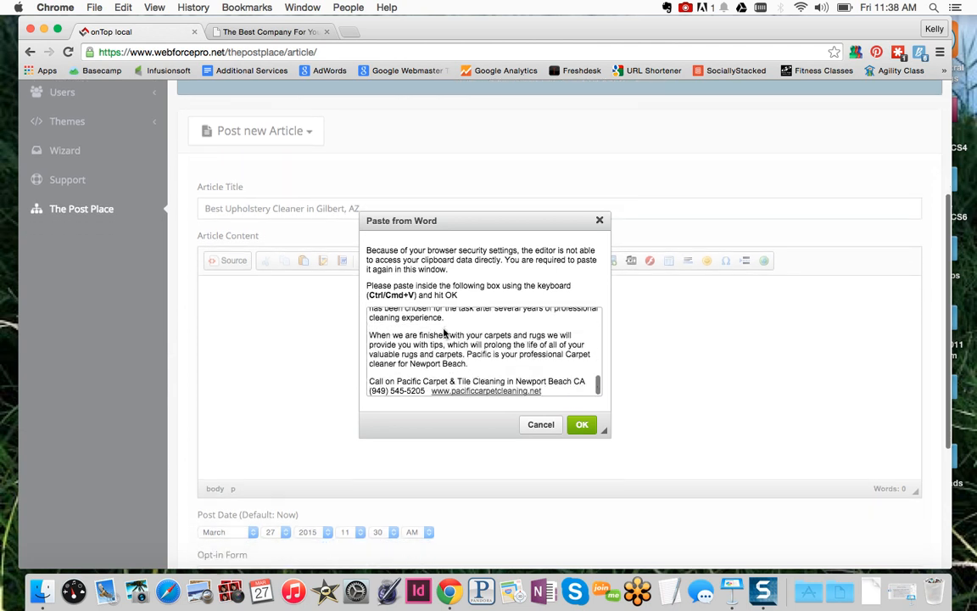
pyautogui.click(582, 426)
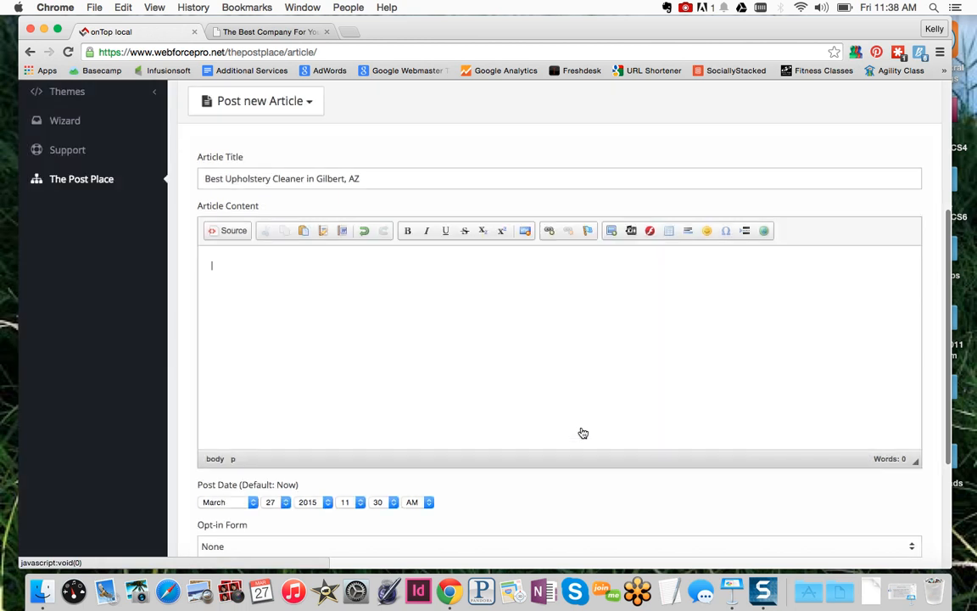
pyautogui.scroll(8, 473, 380)
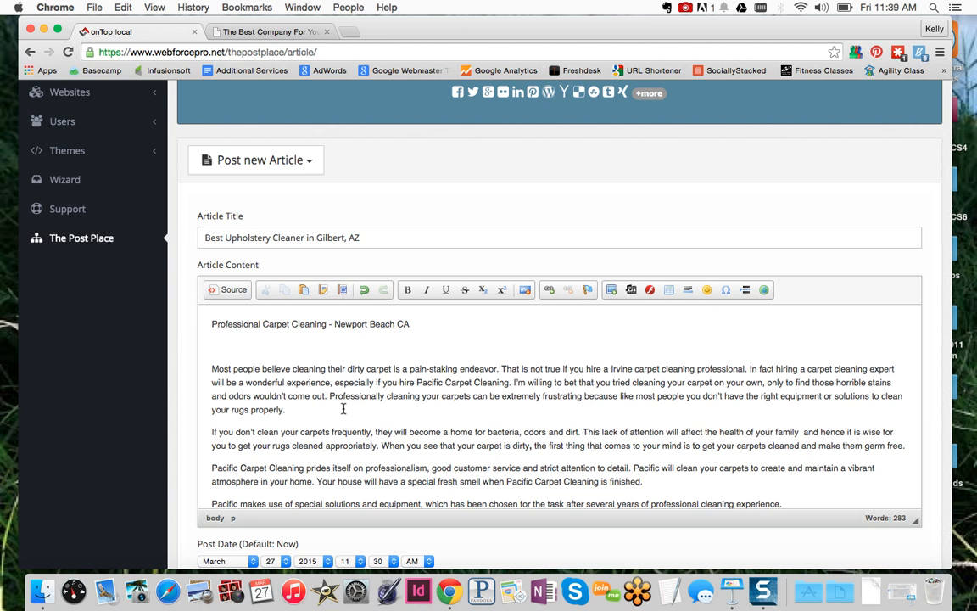
pyautogui.scroll(-5, 344, 409)
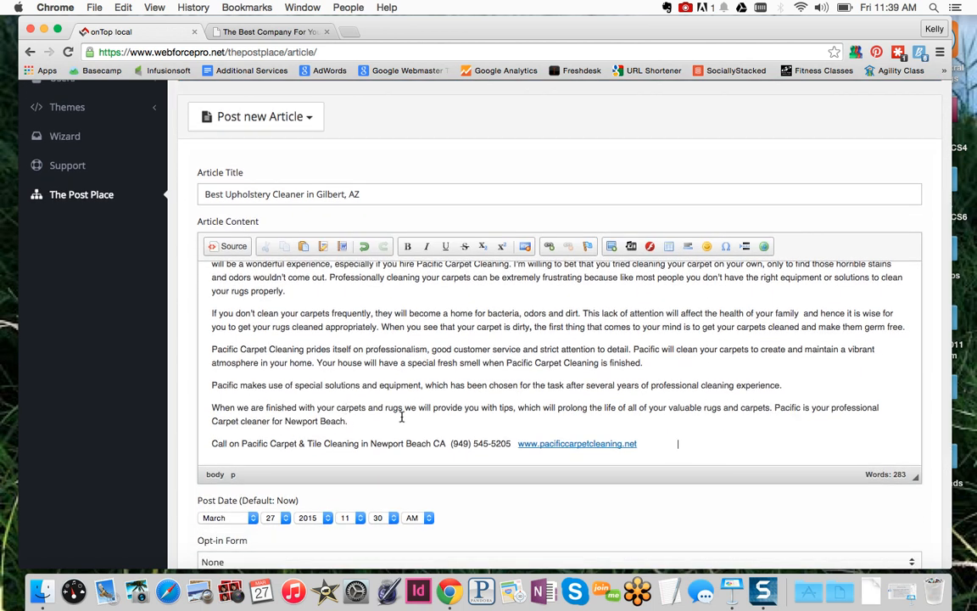
# Replace the Pacific contact line with 'For more information about the best upholstery cleaner in Gilbert, AZ, contact us at' plus the company phone number
pyautogui.moveTo(659, 445); pyautogui.dragTo(198, 444)
pyautogui.press('BackSpace')
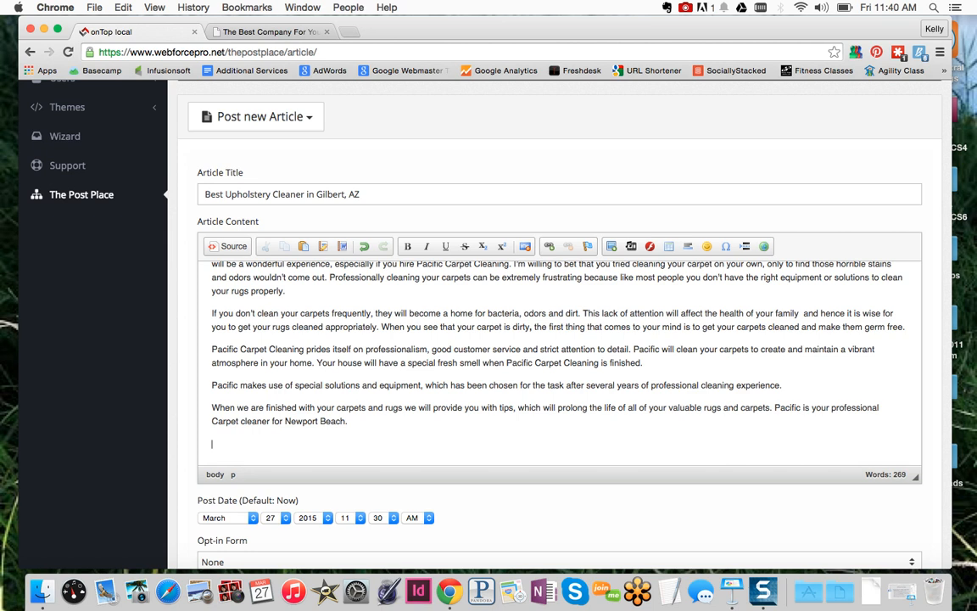
pyautogui.write('For more infor')
pyautogui.write('mation about the best ')
pyautogui.write('up')
pyautogui.write('holster')
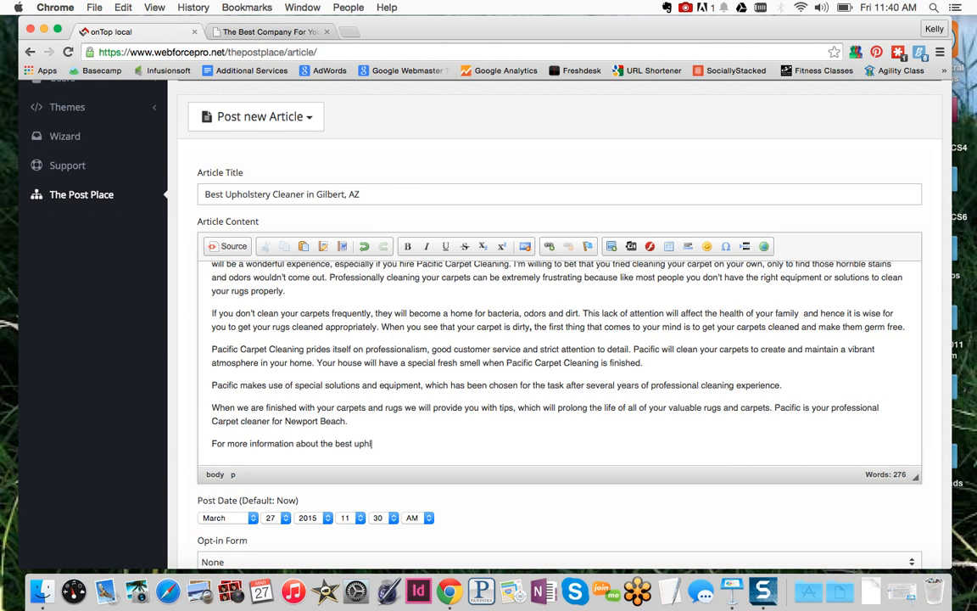
pyautogui.write('y cleaner in Gilbert, AZ')
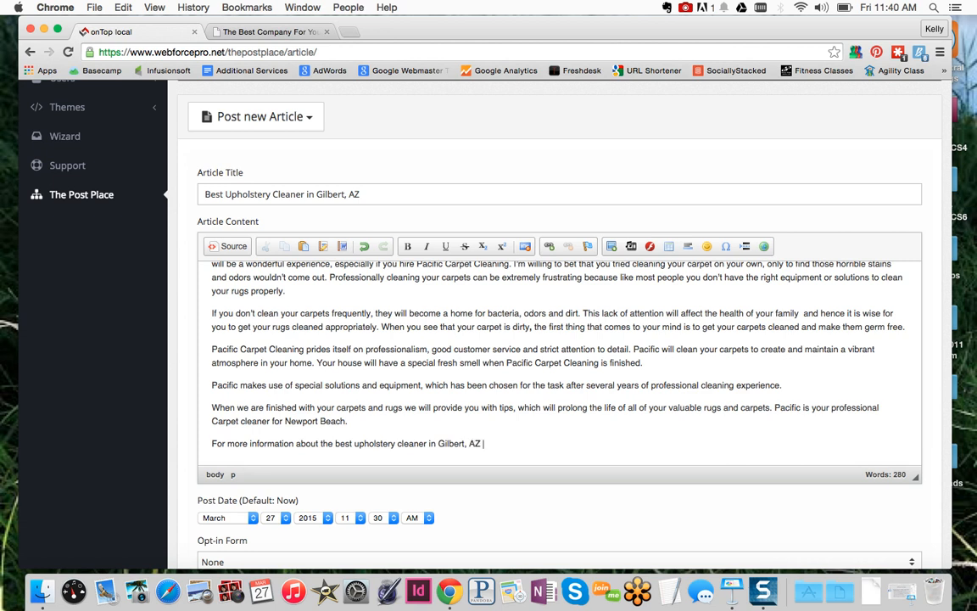
pyautogui.press('BackSpace')
pyautogui.write(', contact up')
pyautogui.press('BackSpace')
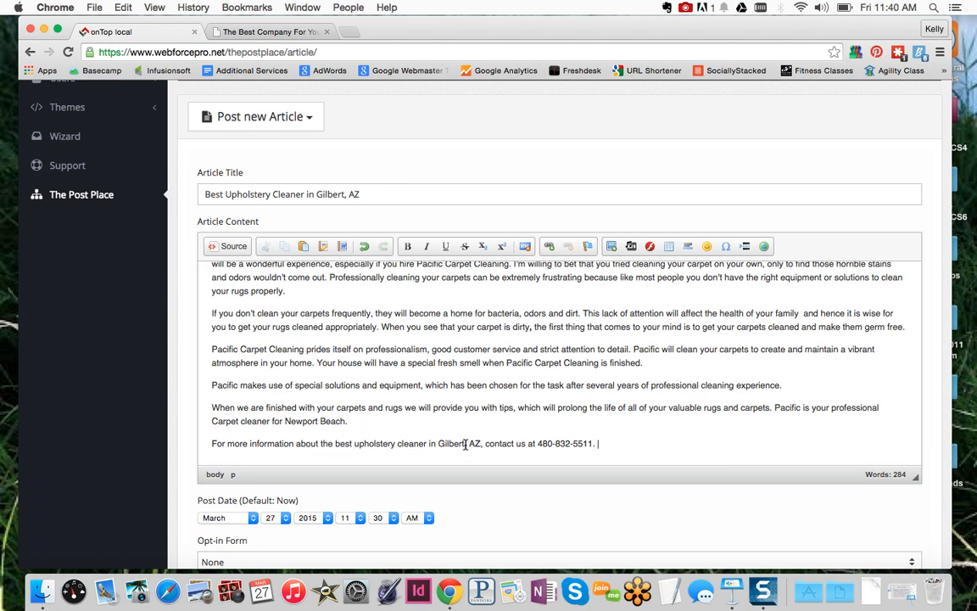
# Open the About Us page on the Superior Disaster website
pyautogui.click(265, 34)
pyautogui.scroll(3, 440, 316)
pyautogui.scroll(-1, 432, 305)
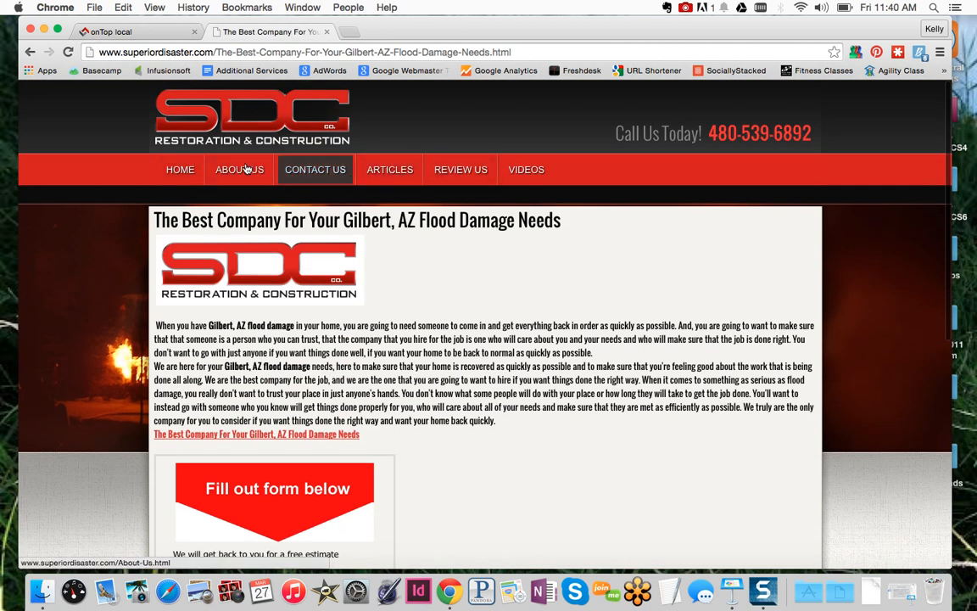
pyautogui.click(245, 169)
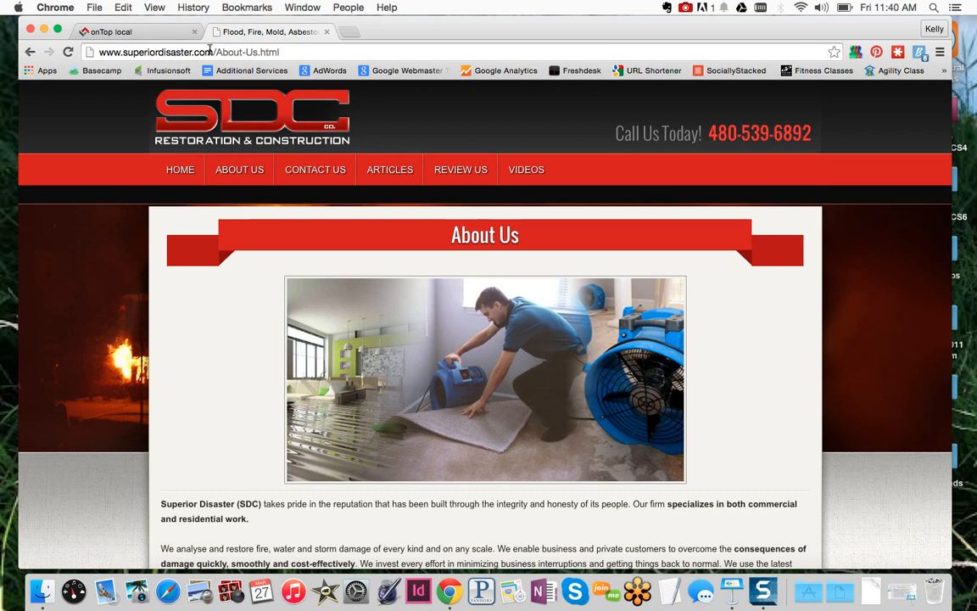
# Copy the About Us page address and return to the article draft
pyautogui.click(297, 52)
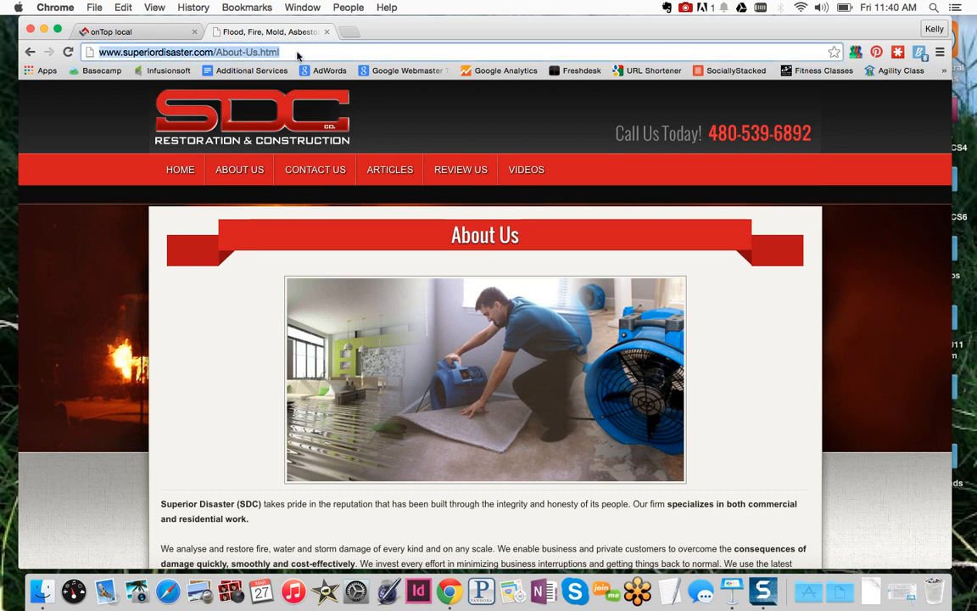
pyautogui.click(127, 8)
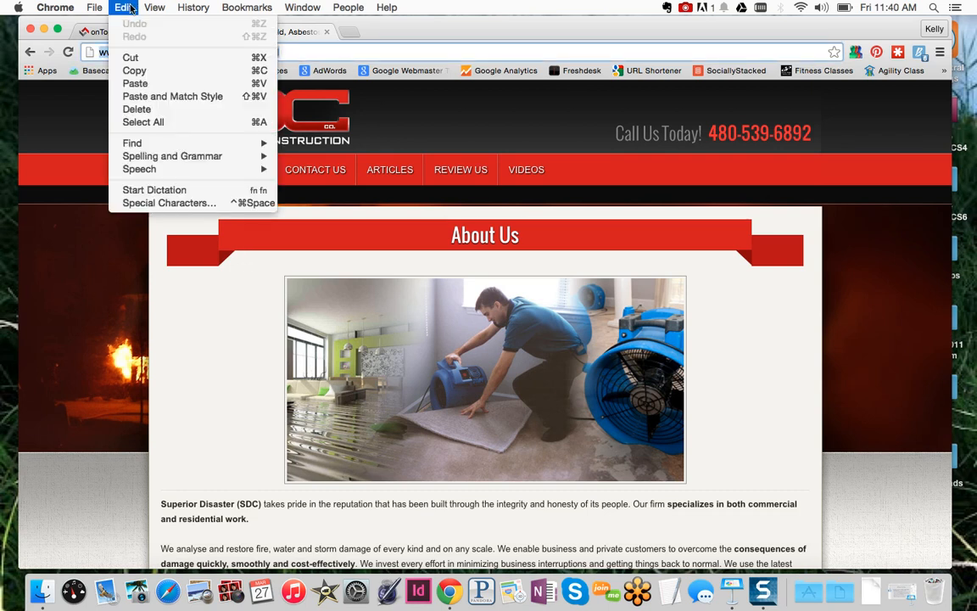
pyautogui.click(144, 72)
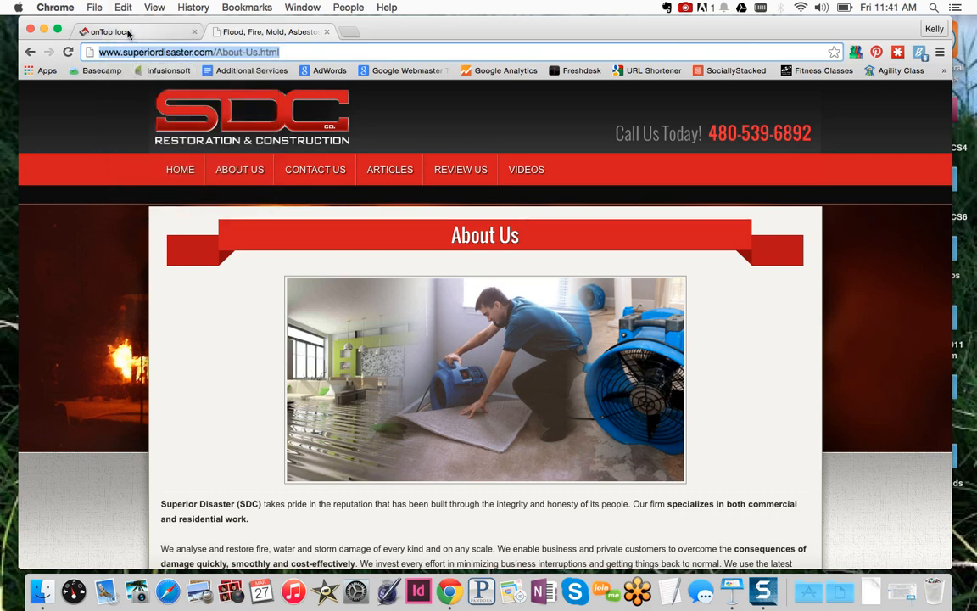
pyautogui.click(129, 33)
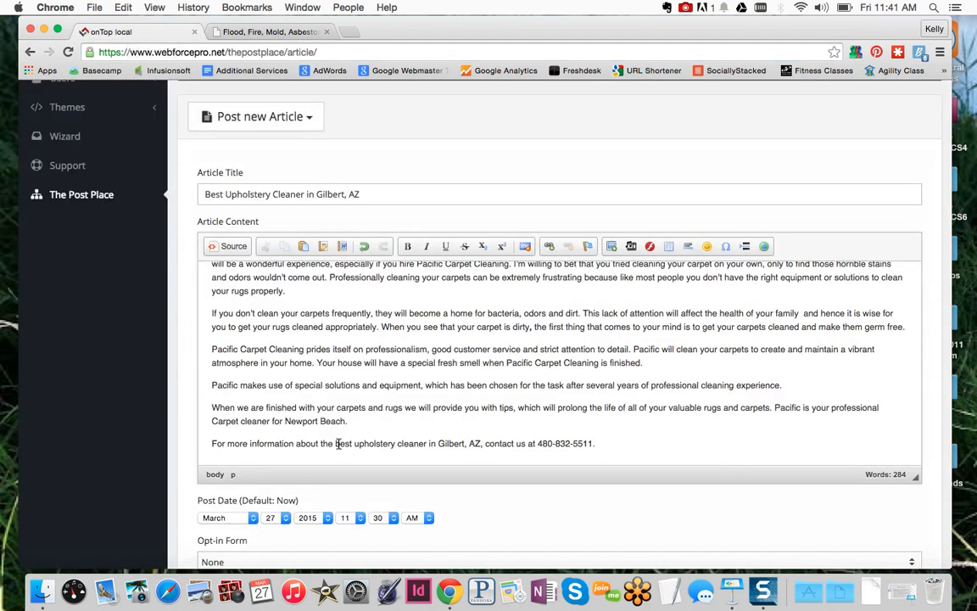
# Link 'best upholstery cleaner in Gilbert, AZ' to the copied About Us page address
pyautogui.moveTo(335, 443); pyautogui.dragTo(481, 444)
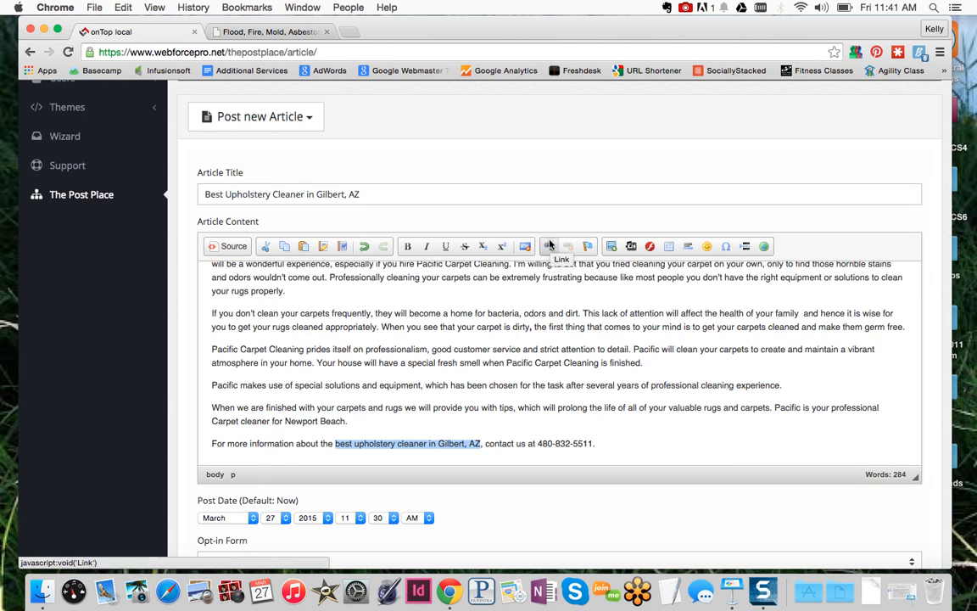
pyautogui.click(550, 246)
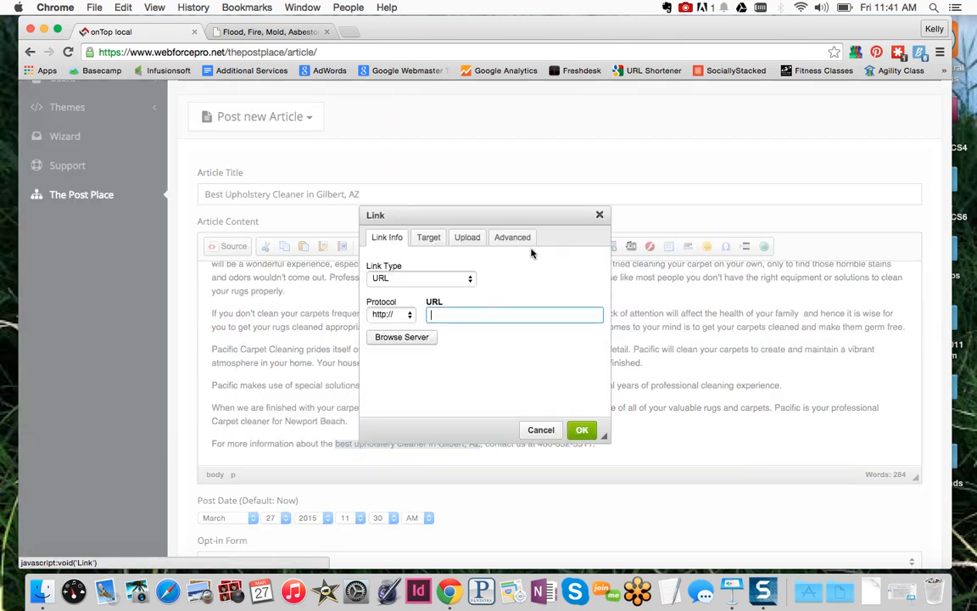
pyautogui.click(124, 8)
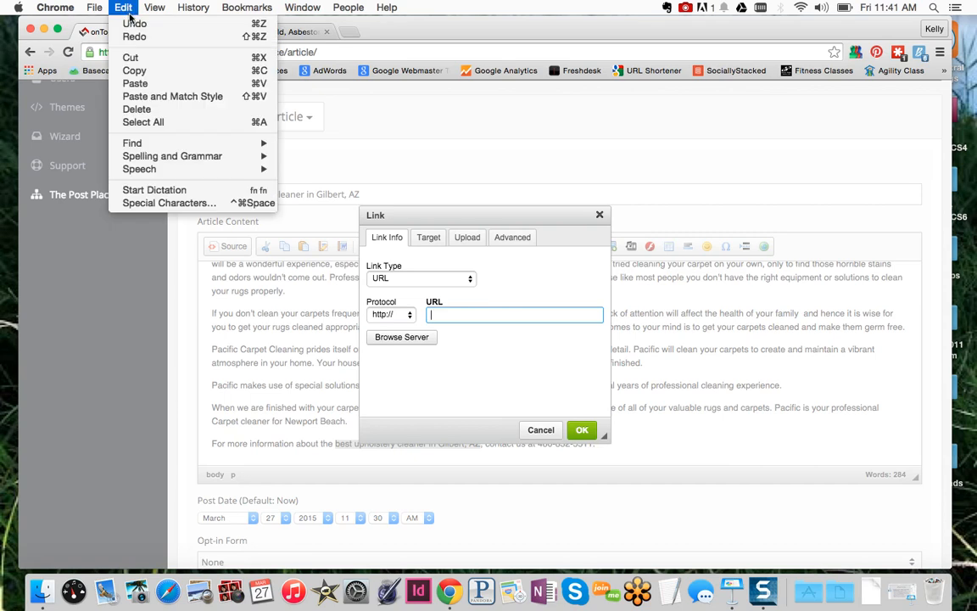
pyautogui.click(166, 85)
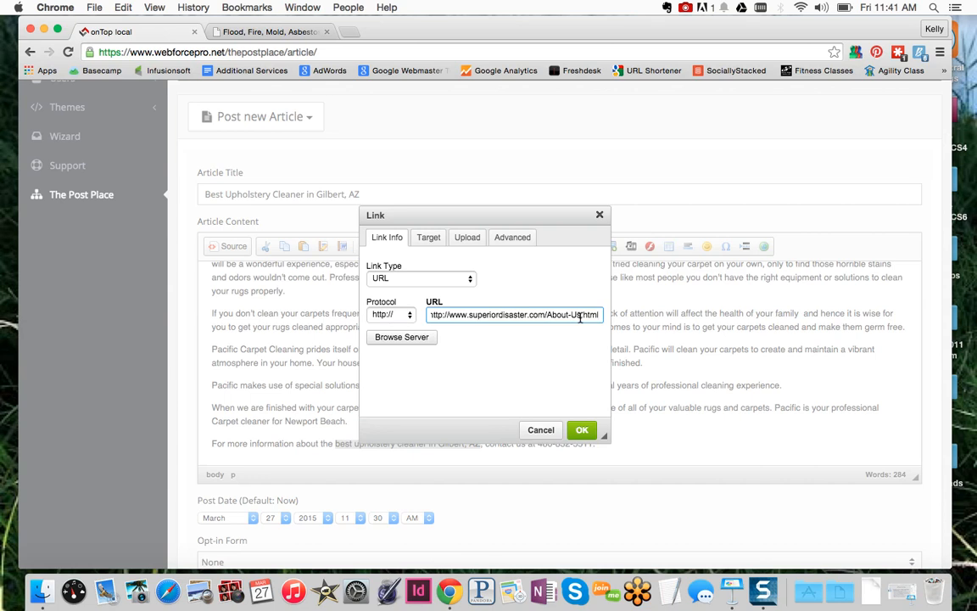
pyautogui.click(585, 430)
pyautogui.click(558, 425)
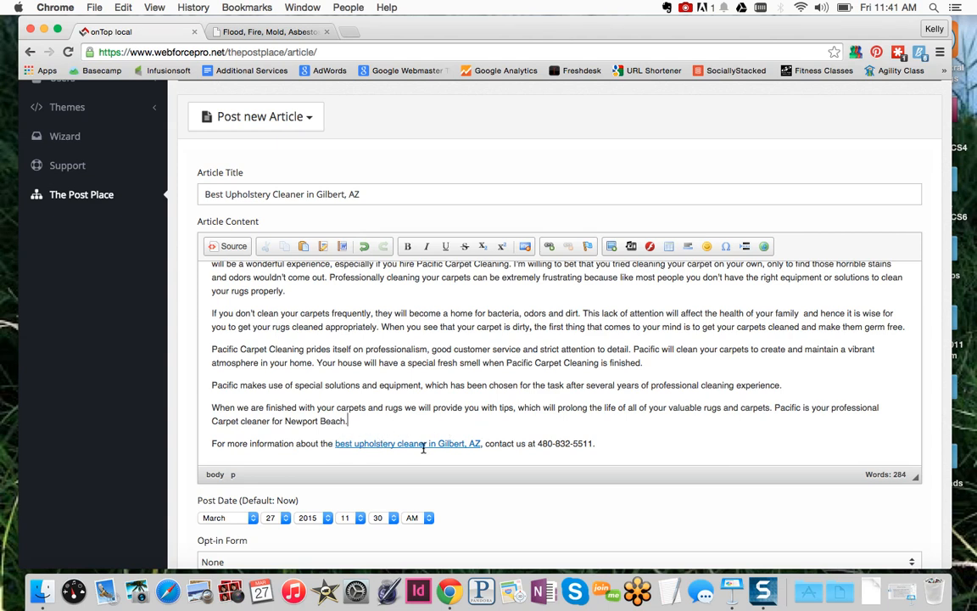
# Remove the stray About Us address pasted after the phone number
pyautogui.click(627, 444)
pyautogui.press('super+v')
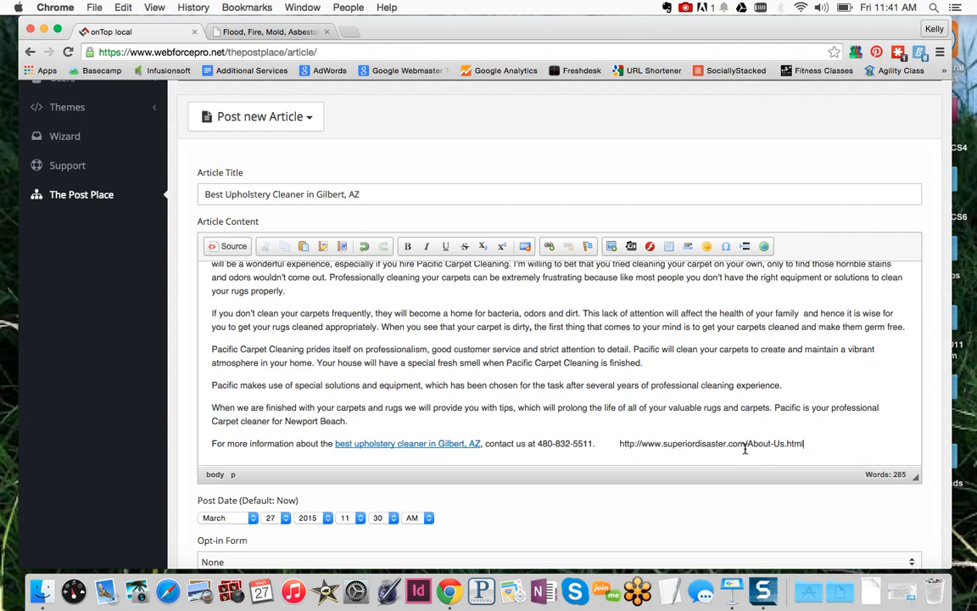
pyautogui.moveTo(803, 445); pyautogui.dragTo(618, 445)
pyautogui.press('BackSpace')
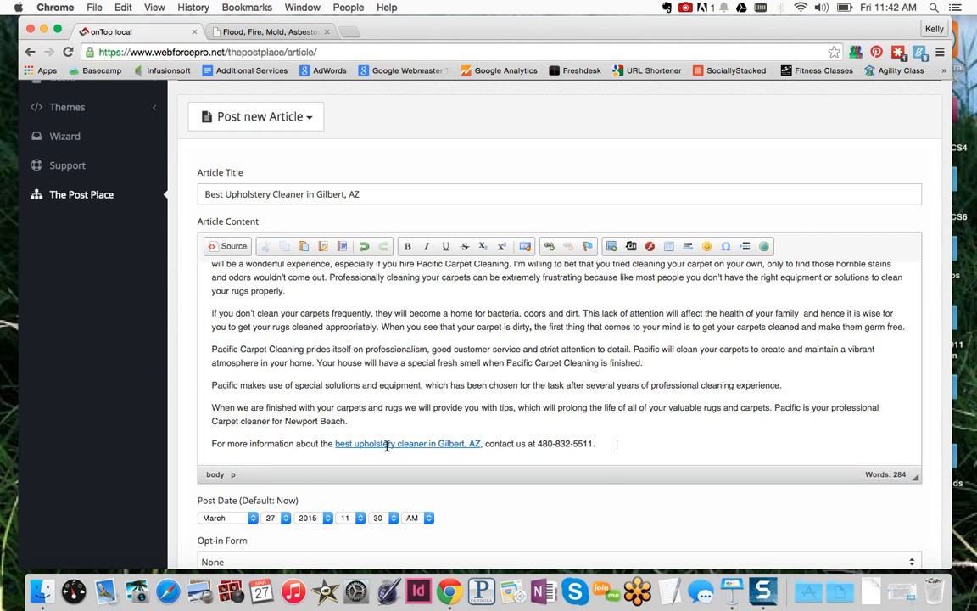
pyautogui.scroll(10, 389, 329)
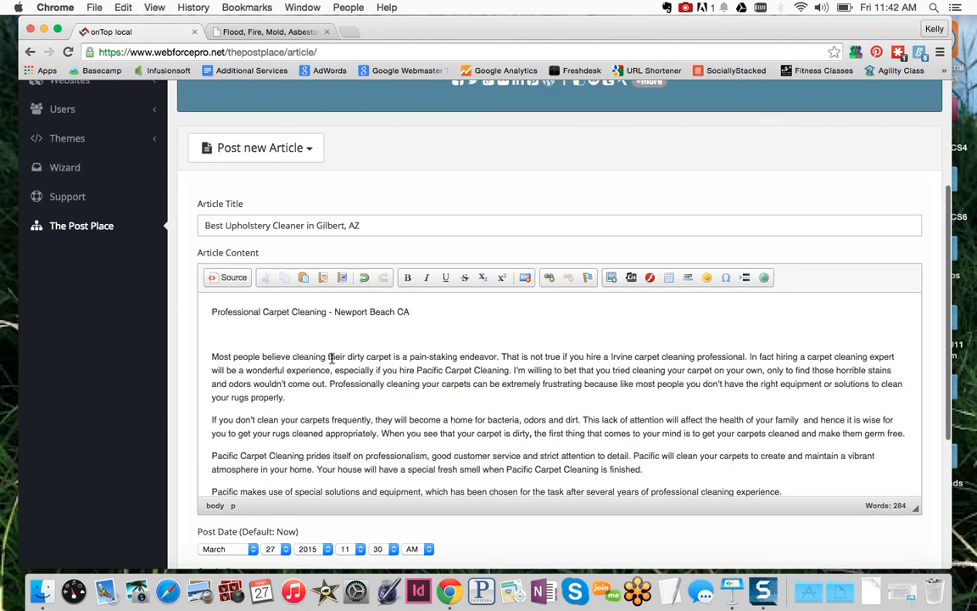
pyautogui.scroll(-10, 346, 357)
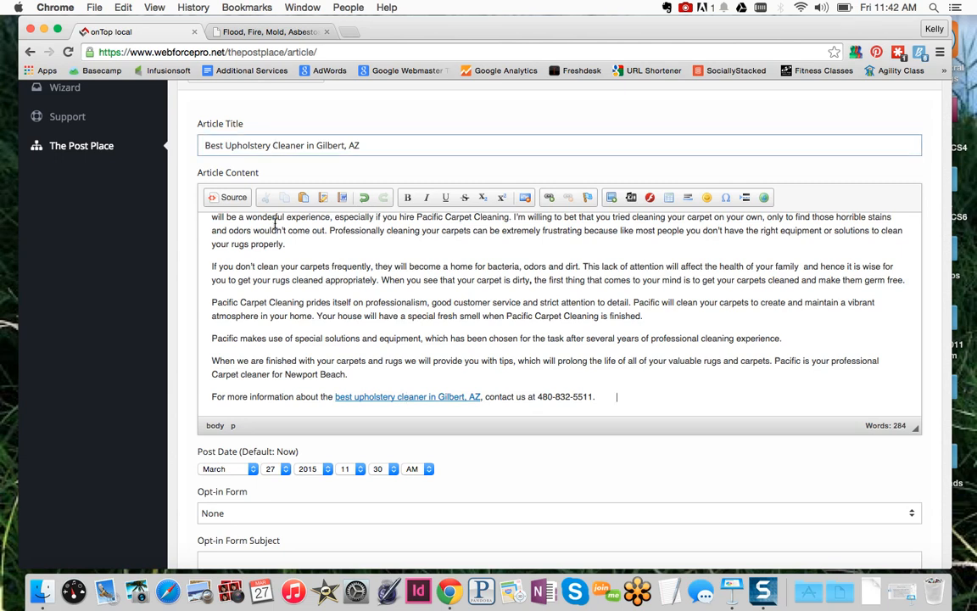
pyautogui.scroll(3, 378, 329)
pyautogui.scroll(-5, 378, 329)
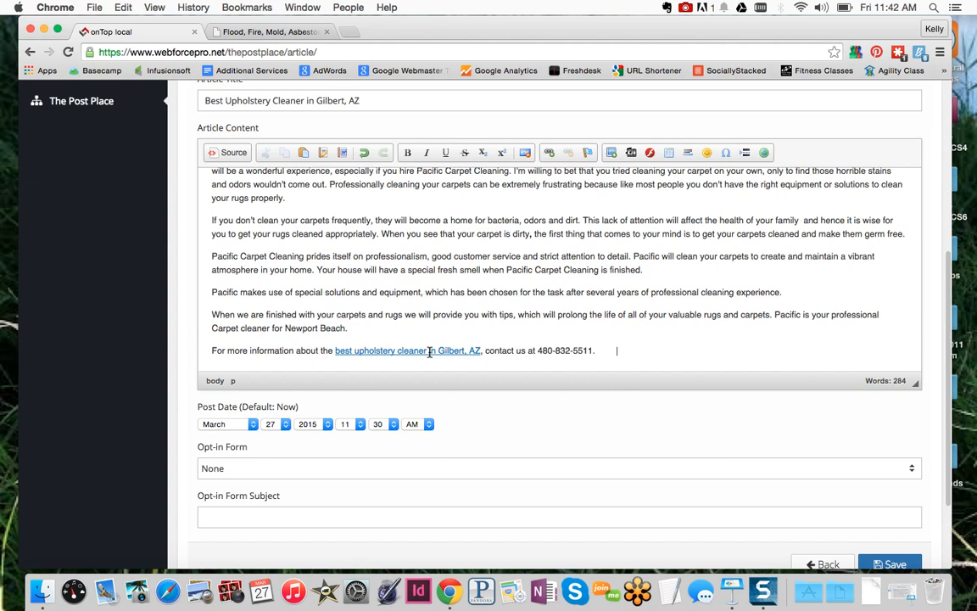
pyautogui.scroll(-3, 531, 407)
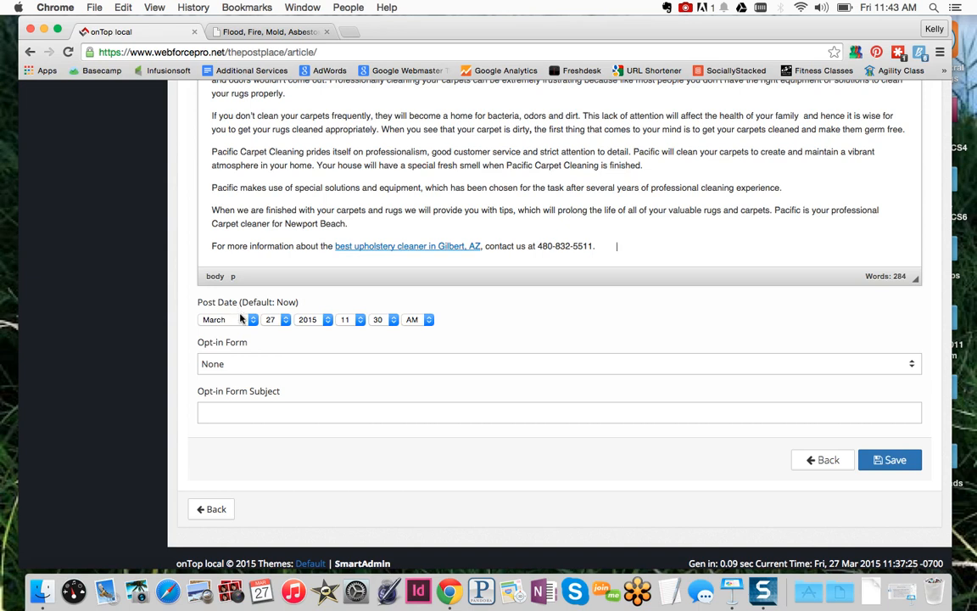
# Change the post day from 27 to 28 and the hour from 11 to 07
pyautogui.click(285, 320)
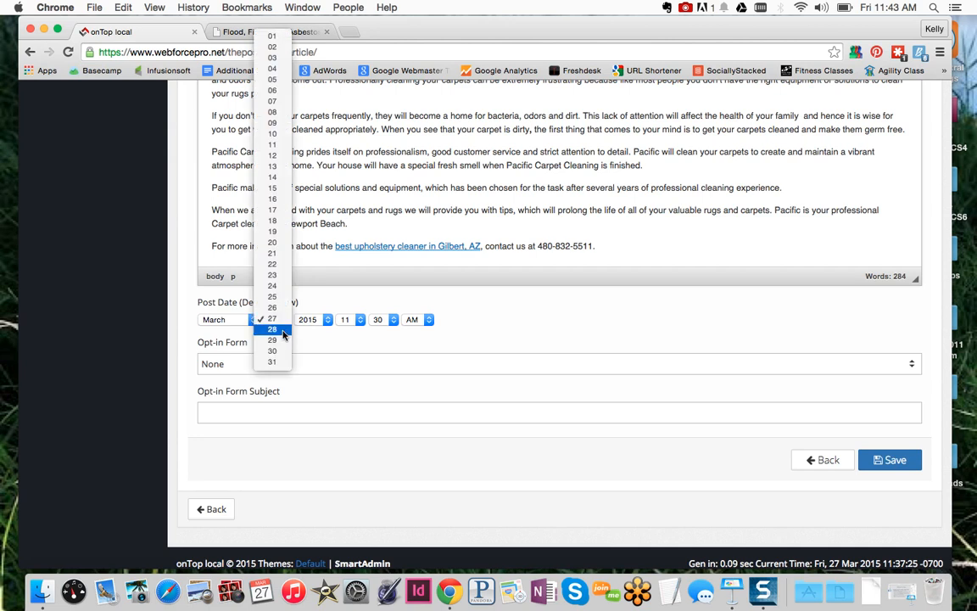
pyautogui.click(282, 330)
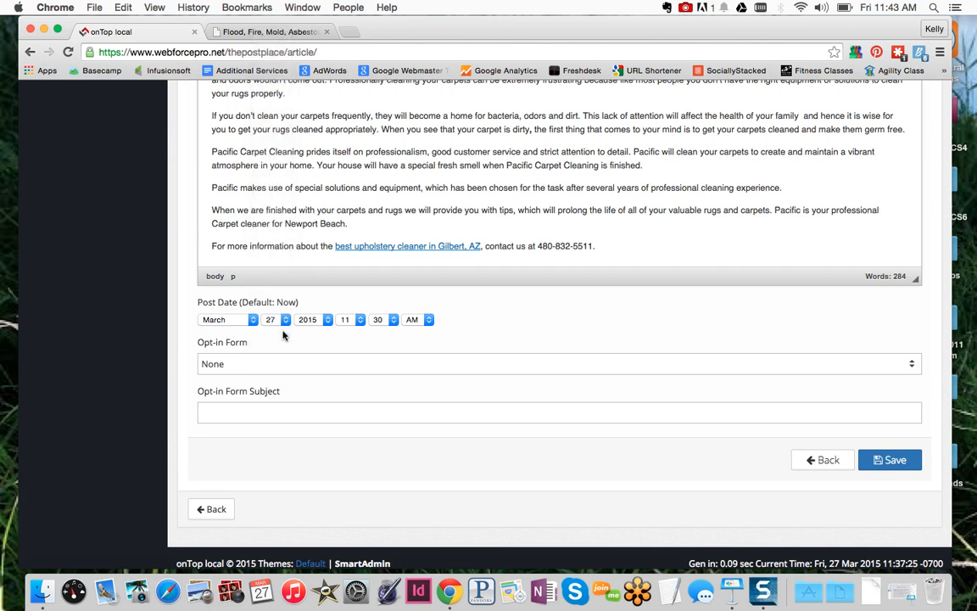
pyautogui.click(350, 322)
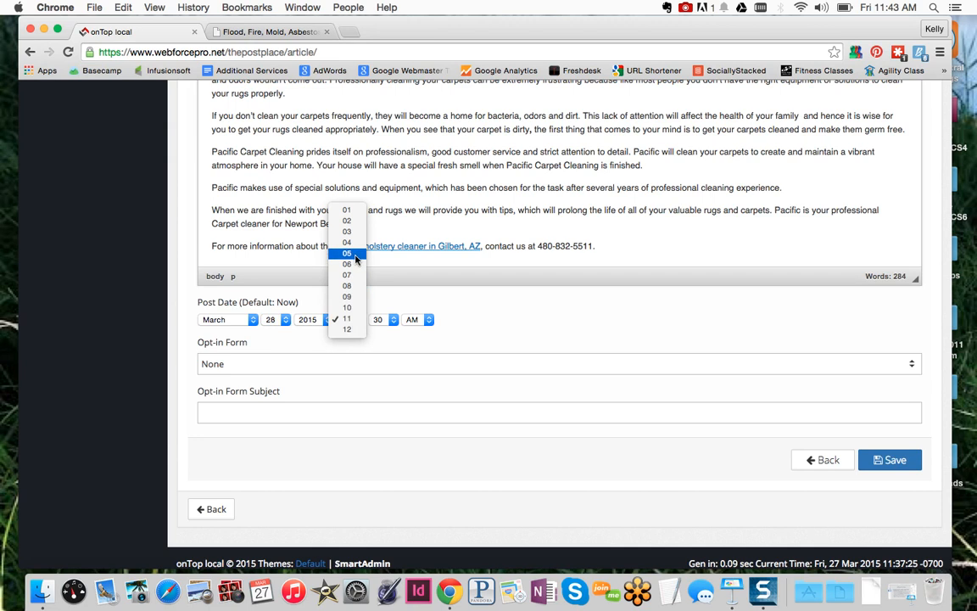
pyautogui.click(347, 275)
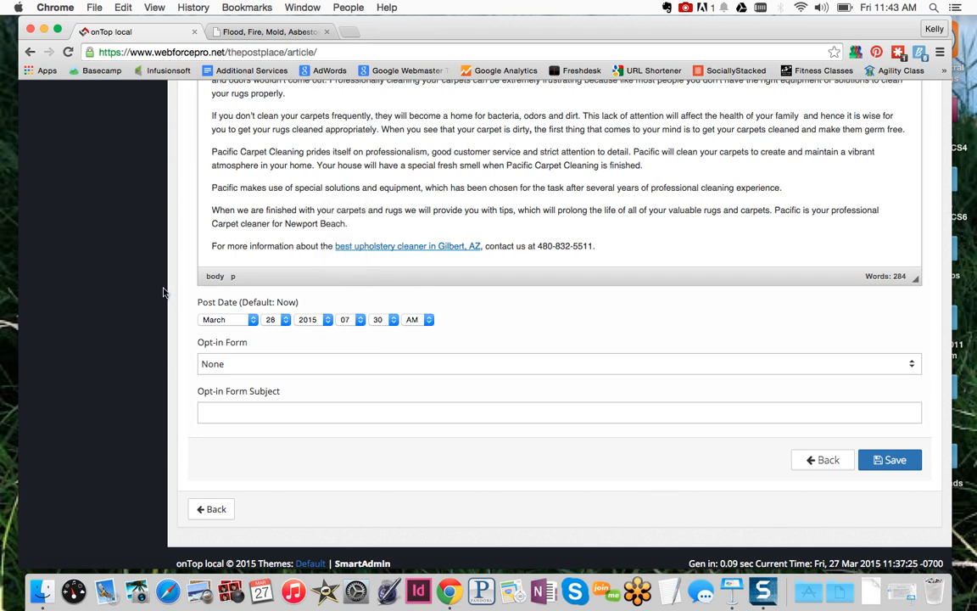
pyautogui.scroll(3, 179, 212)
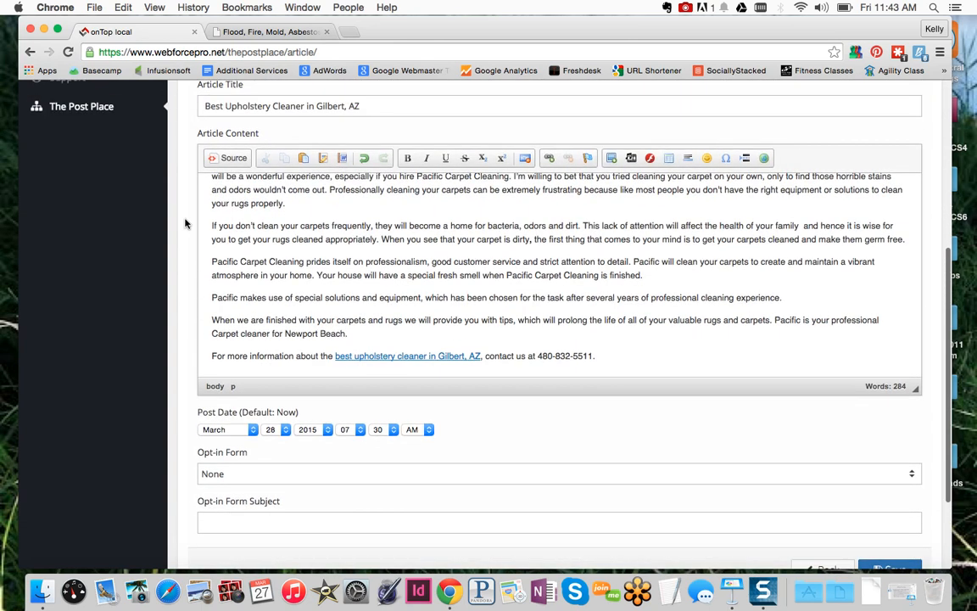
pyautogui.scroll(-5, 187, 223)
pyautogui.scroll(-1, 186, 223)
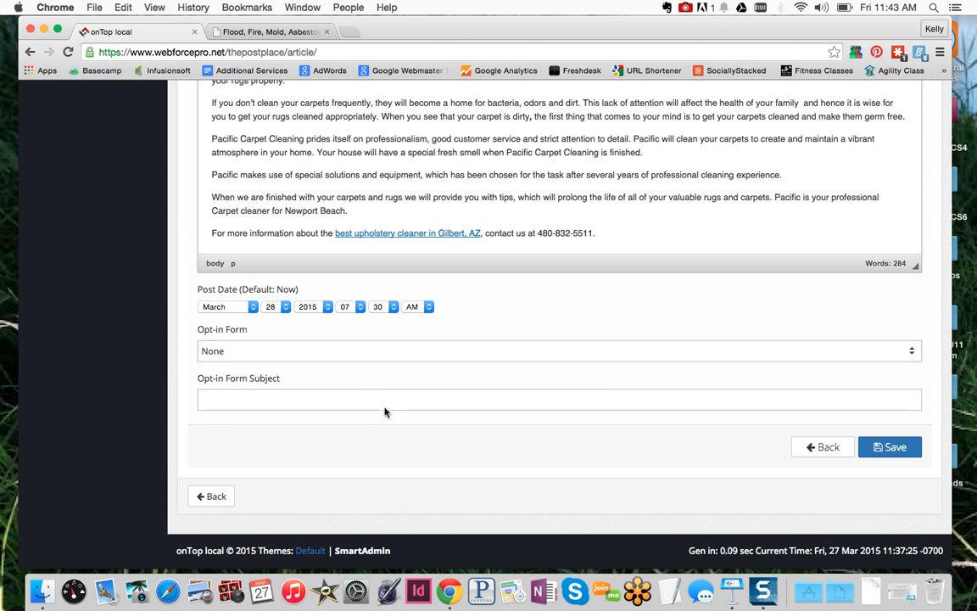
# View the estimate form on Superior Disaster's Gilbert, AZ flood damage article, then return to the editor
pyautogui.click(284, 33)
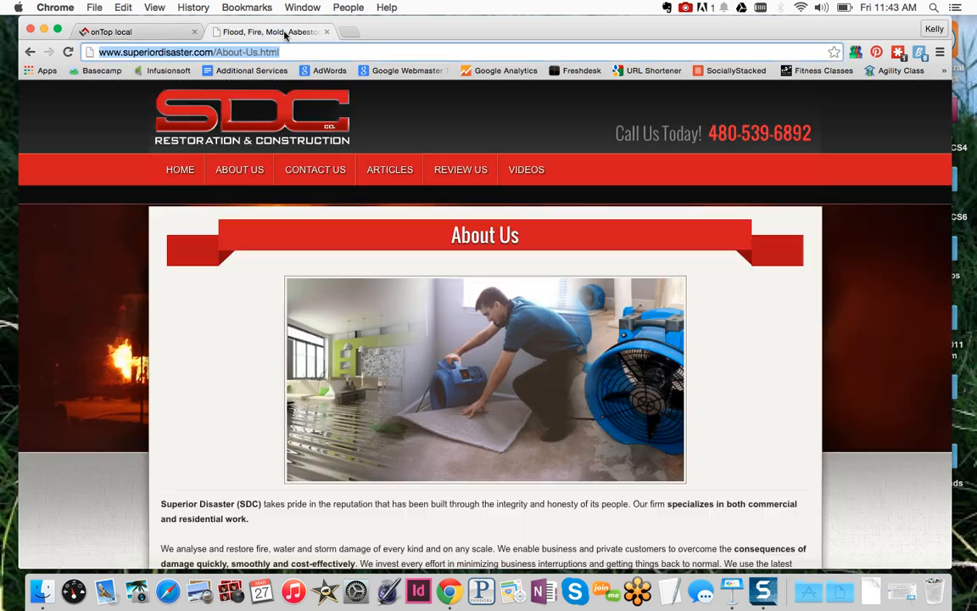
pyautogui.click(388, 173)
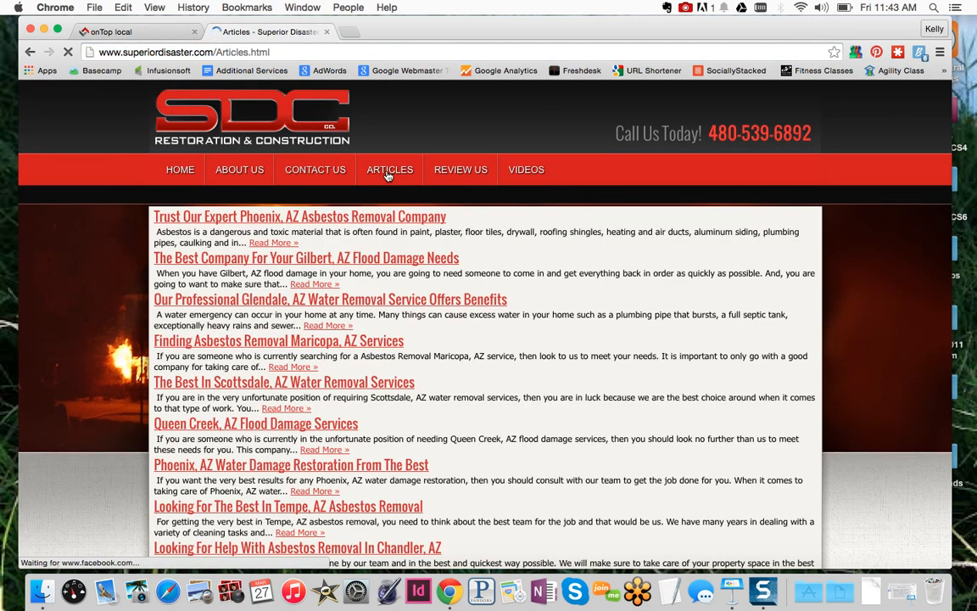
pyautogui.click(302, 260)
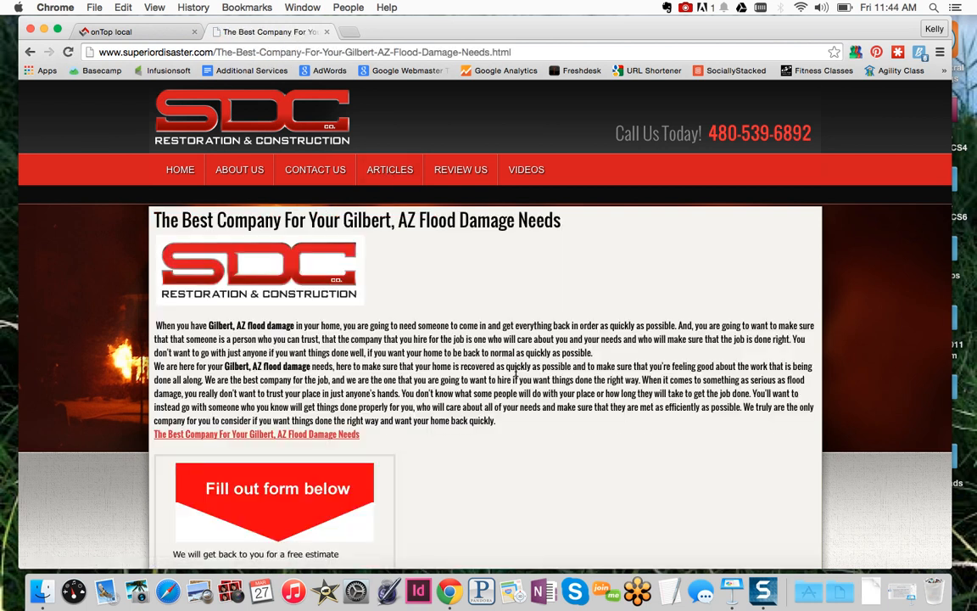
pyautogui.scroll(2, 516, 375)
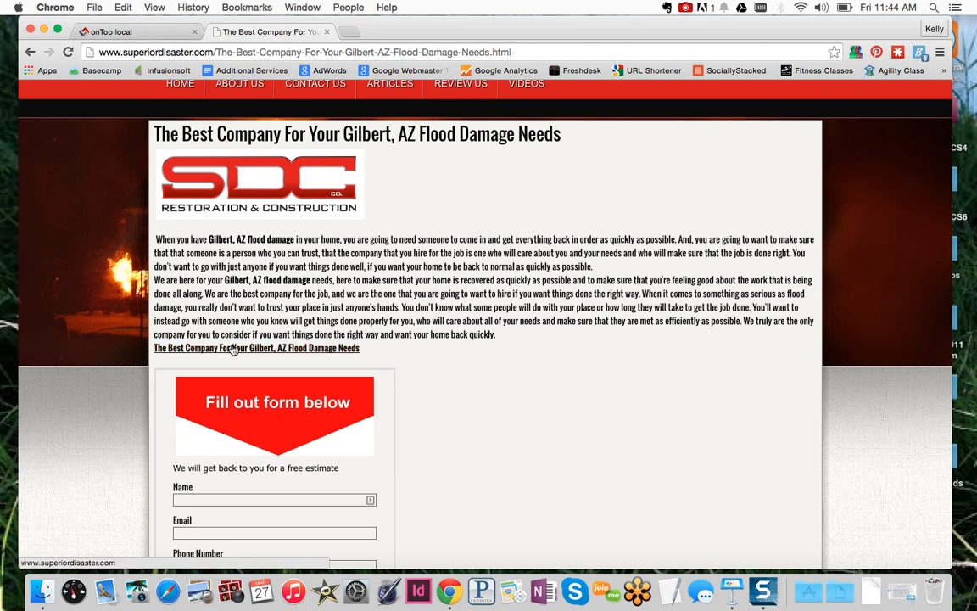
pyautogui.scroll(-5, 438, 394)
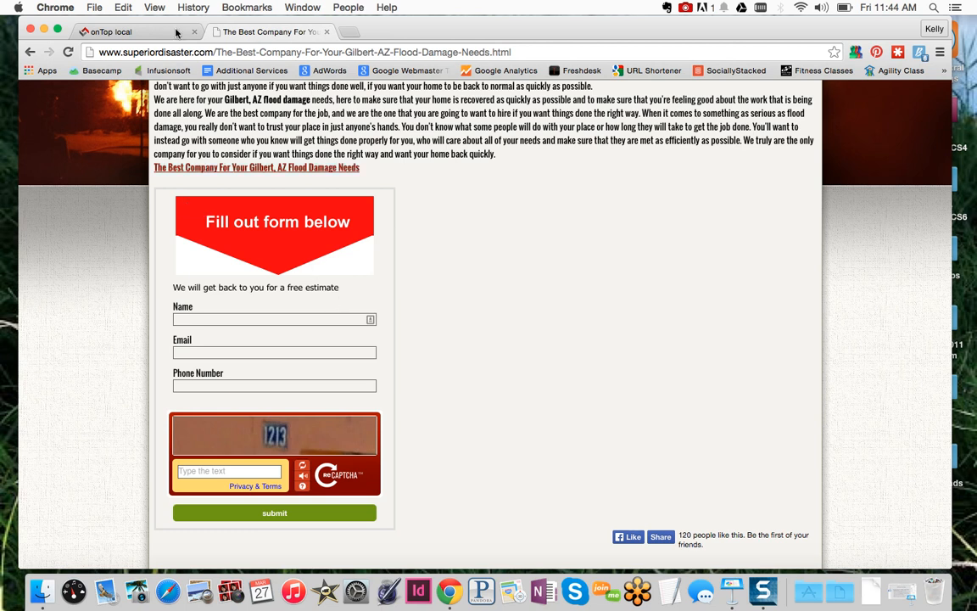
pyautogui.click(134, 32)
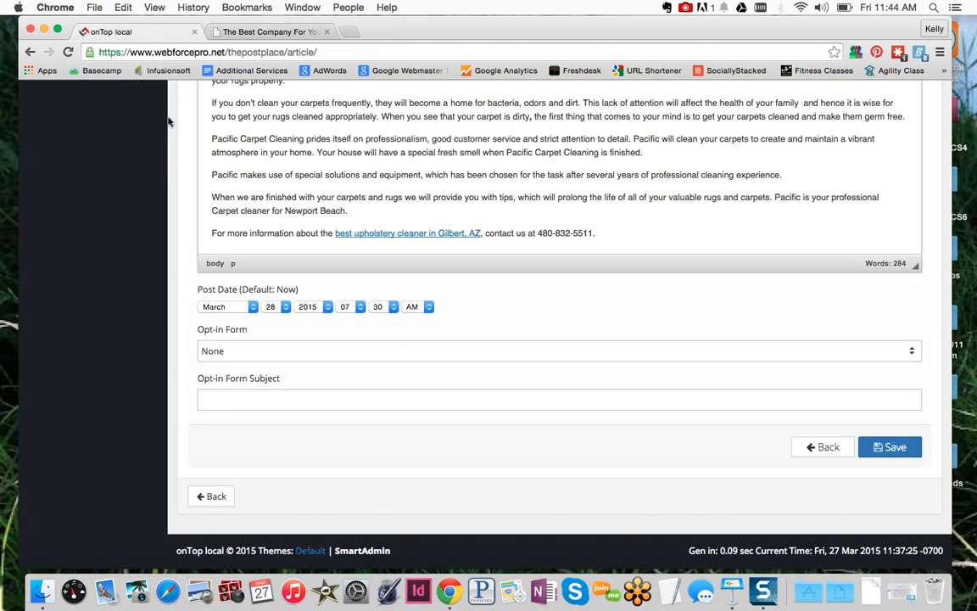
# Choose the 'Name, Email & Phone Number' opt-in form and focus the subject field
pyautogui.click(351, 349)
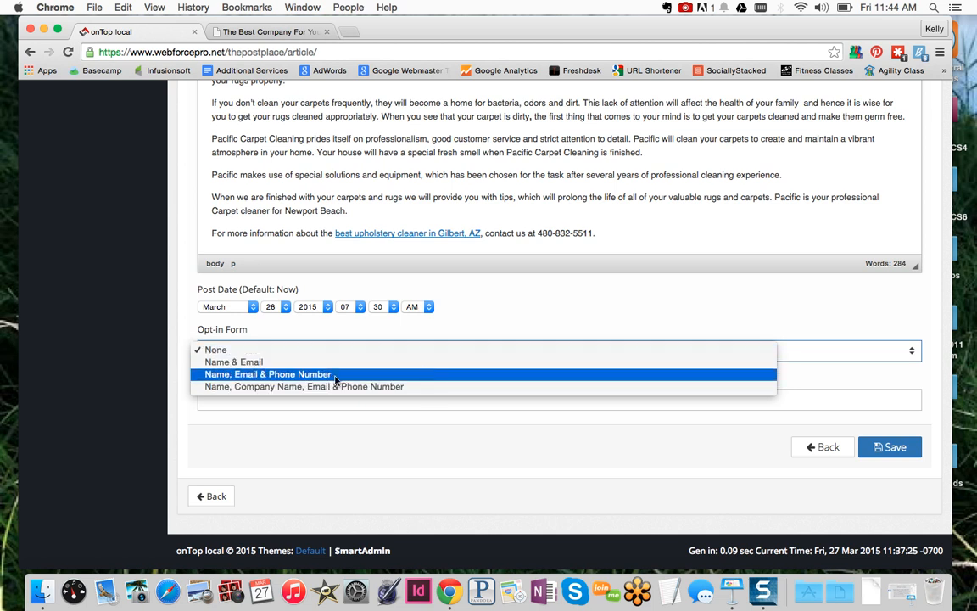
pyautogui.click(274, 376)
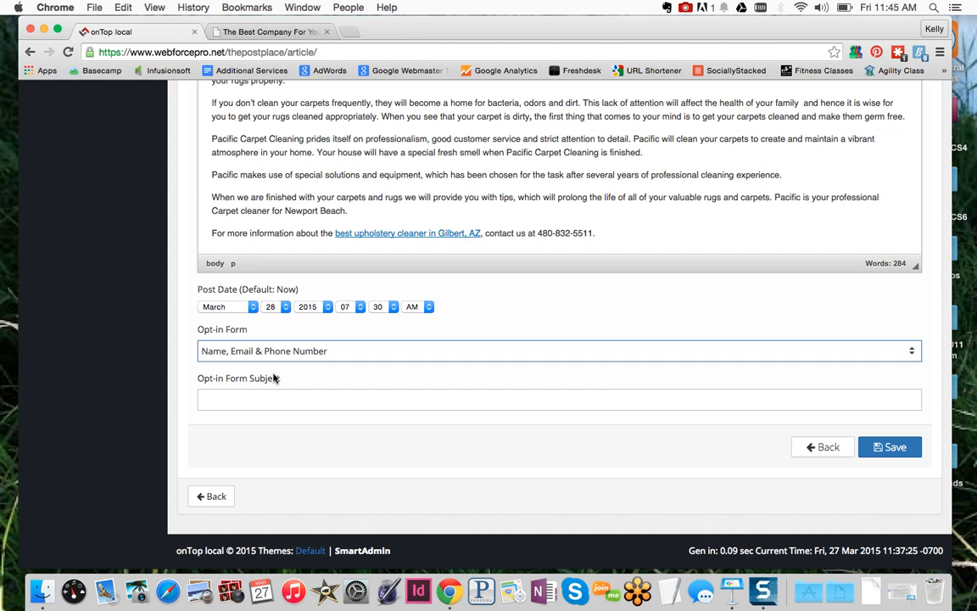
pyautogui.click(244, 400)
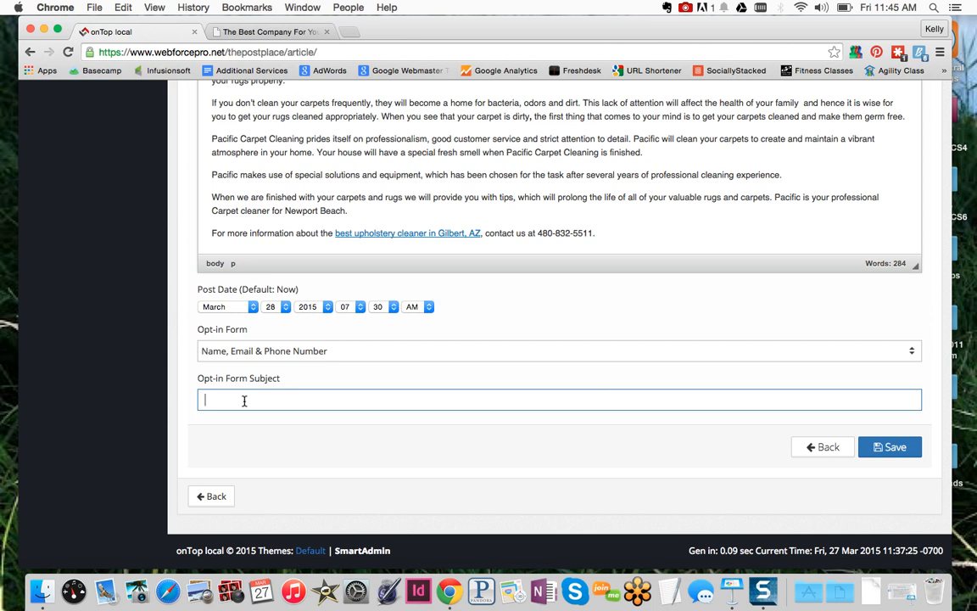
# Enter the opt-in subject 'For $5 off your next carpet cleaning, fill out the form below.'
pyautogui.write('Fore $5 o')
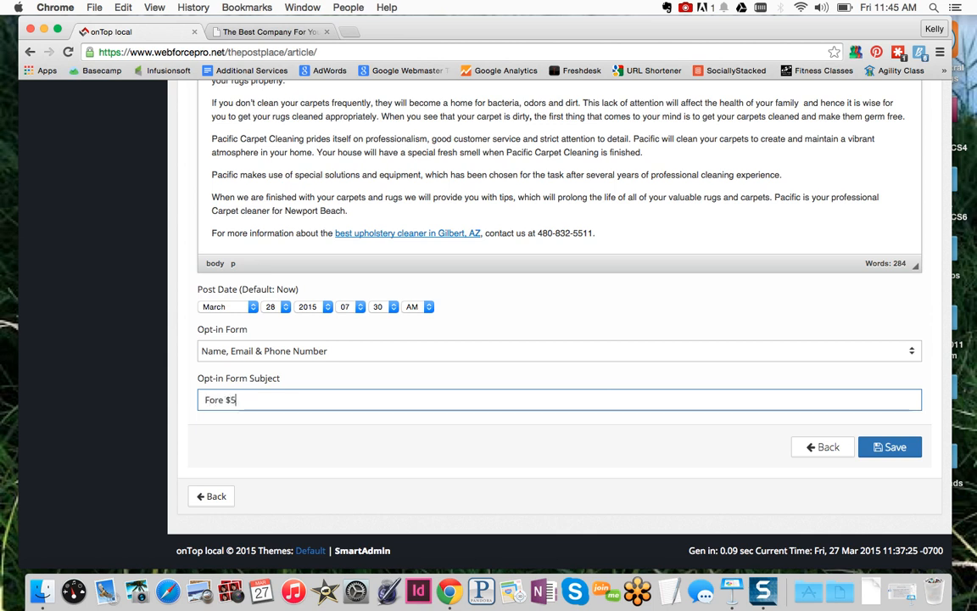
pyautogui.press('BackSpace')
pyautogui.press('BackSpace')
pyautogui.press('BackSpace')
pyautogui.press('BackSpace')
pyautogui.press('BackSpace')
pyautogui.press('BackSpace')
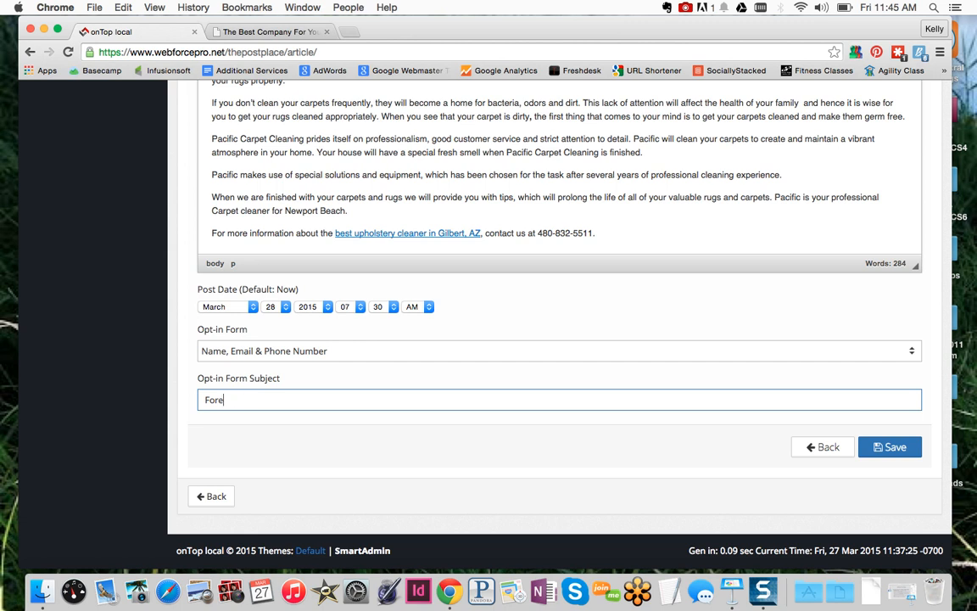
pyautogui.write('$')
pyautogui.press('BackSpace')
pyautogui.write('$5 off your next carpet cleaning, fill out the for')
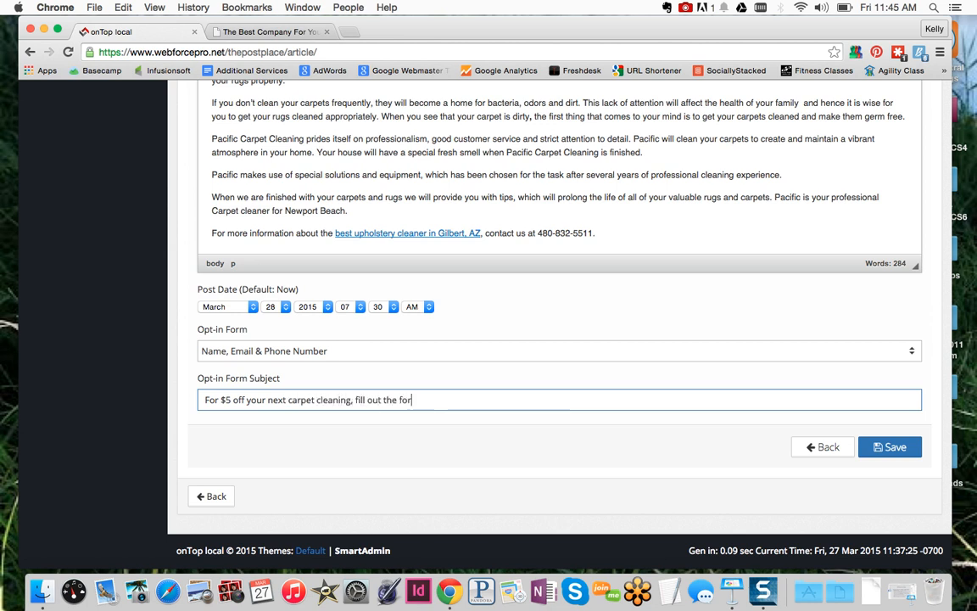
pyautogui.write('m below')
pyautogui.scroll(5, 331, 297)
pyautogui.scroll(1, 337, 305)
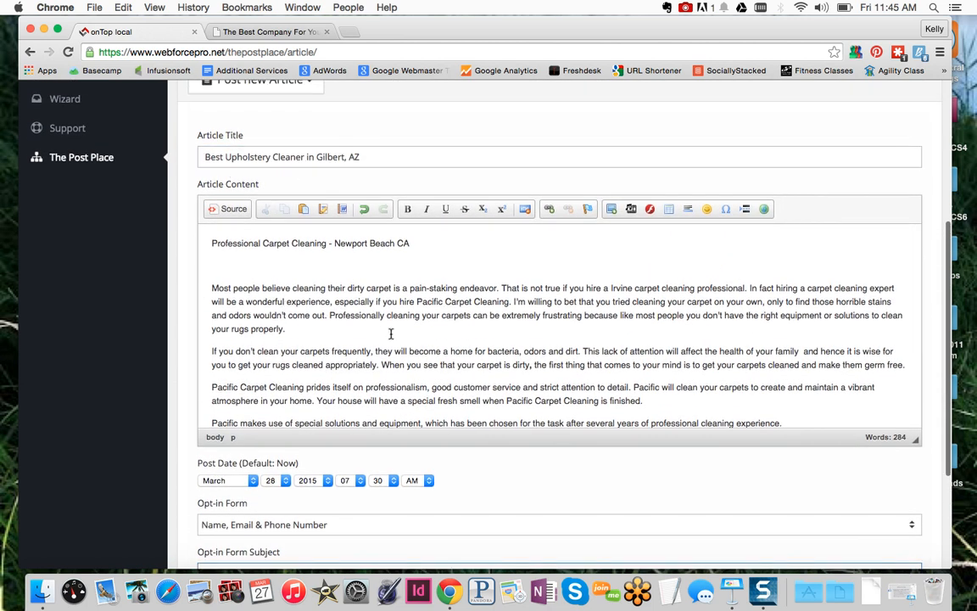
pyautogui.scroll(-3, 391, 334)
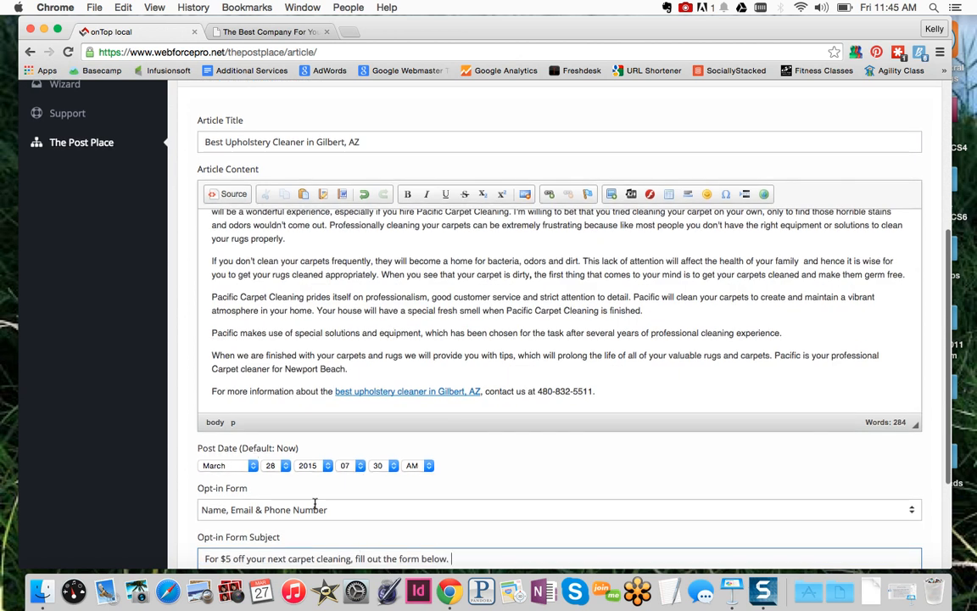
pyautogui.scroll(5, 373, 365)
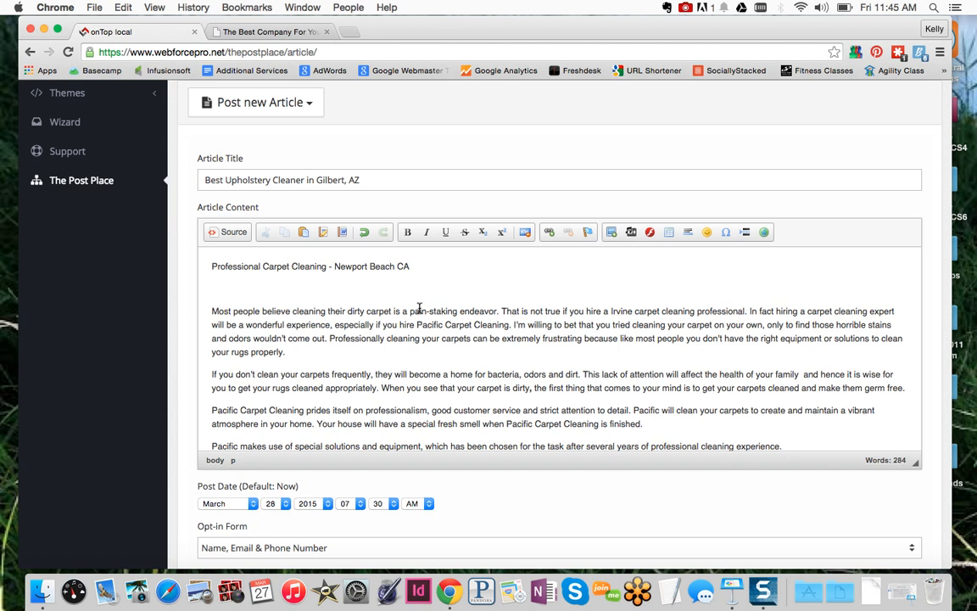
pyautogui.click(258, 31)
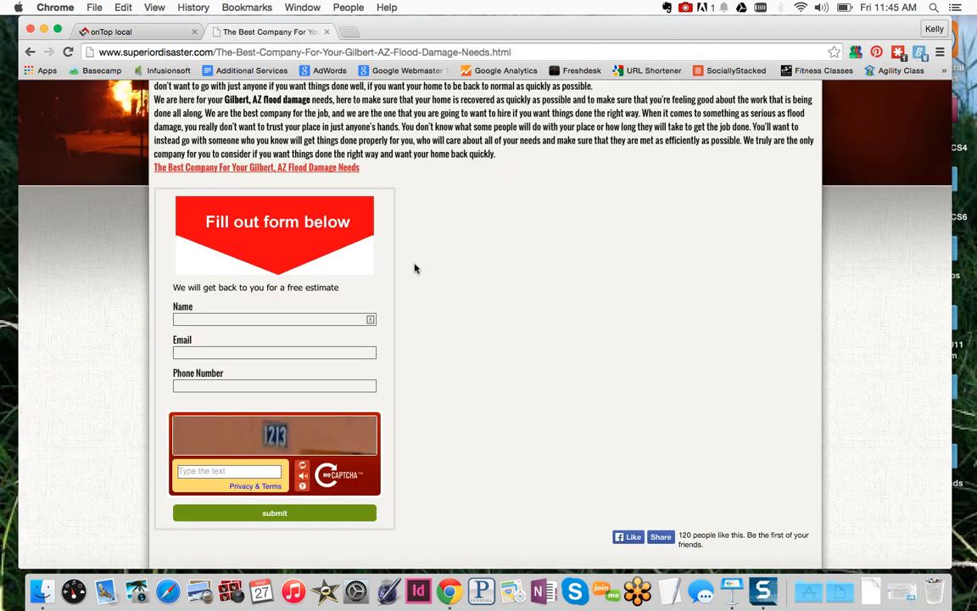
pyautogui.scroll(5, 415, 268)
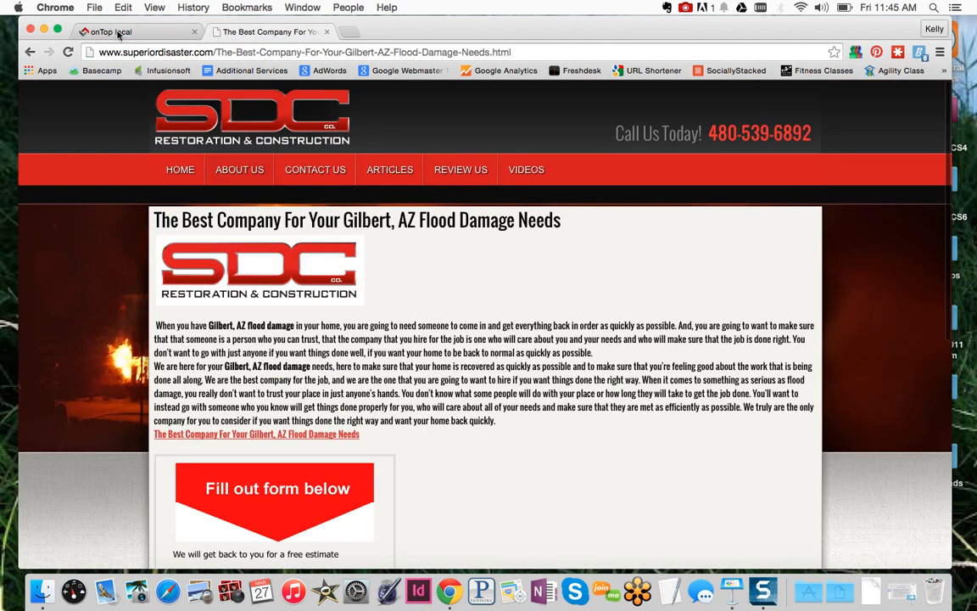
pyautogui.click(114, 33)
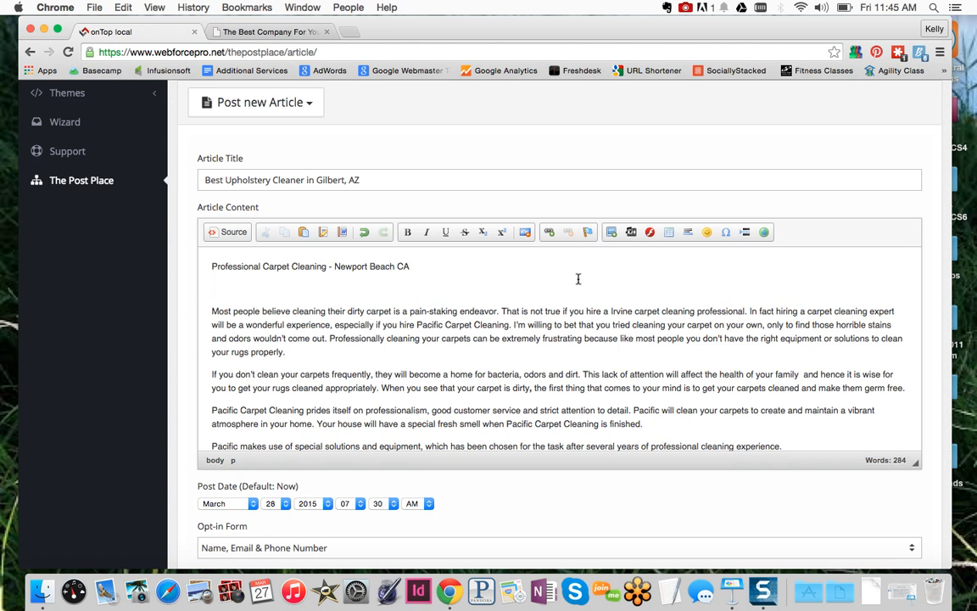
# Upload the grey-big.png logo to the server through the Image dialog
pyautogui.click(612, 236)
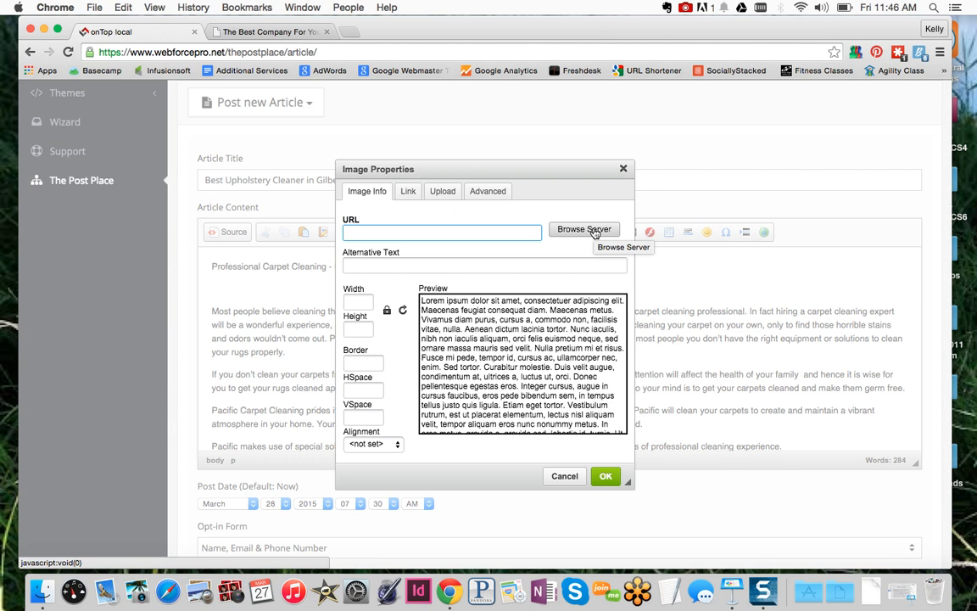
pyautogui.click(443, 196)
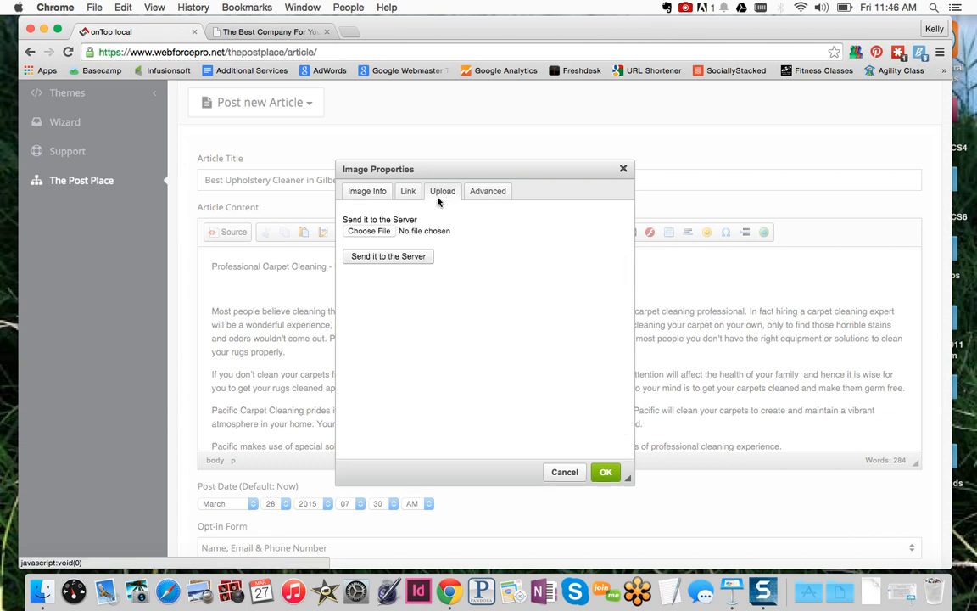
pyautogui.click(369, 231)
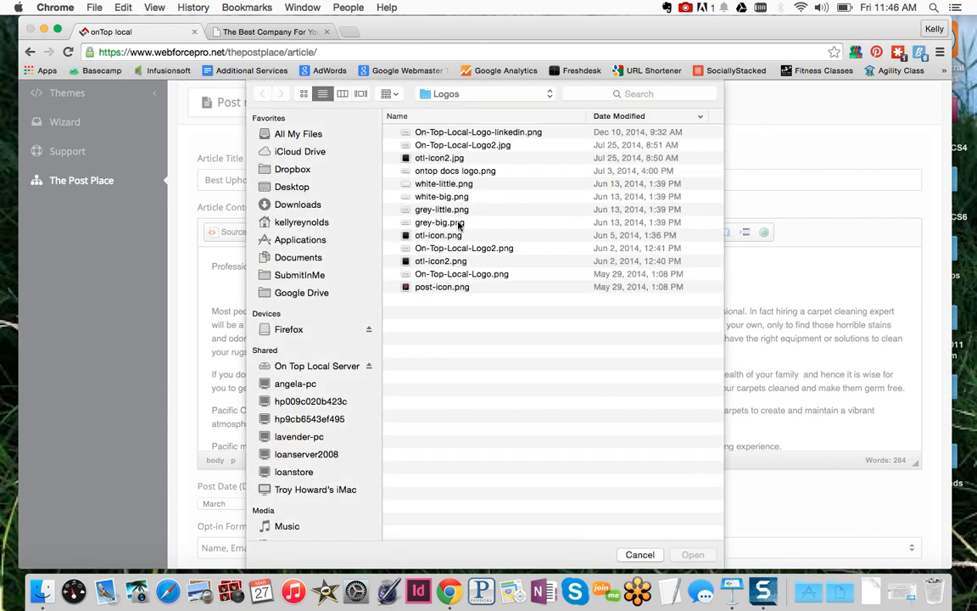
pyautogui.doubleClick(455, 223)
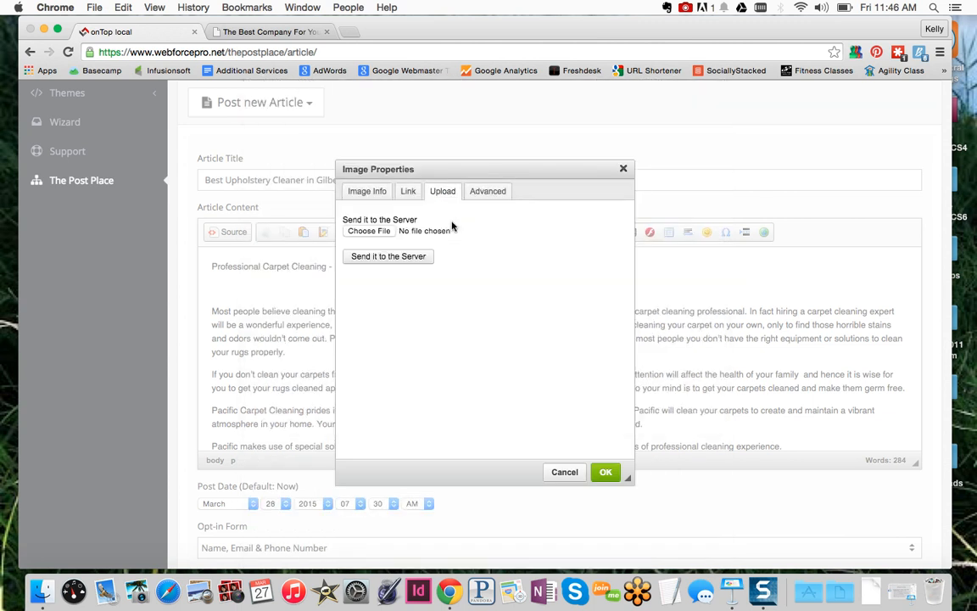
pyautogui.click(378, 261)
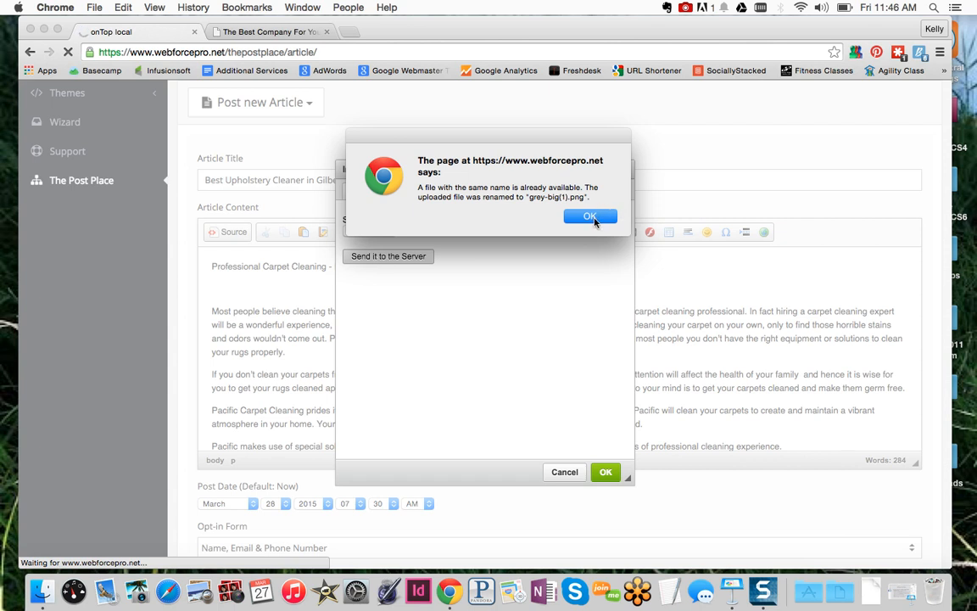
pyautogui.click(592, 217)
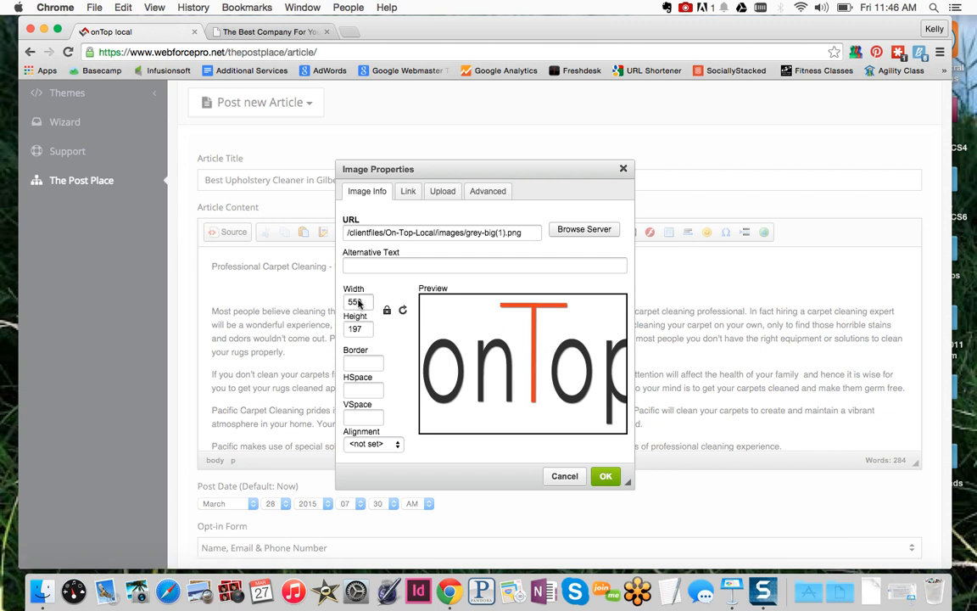
# Set the logo width to 200 and insert it into the article
pyautogui.moveTo(364, 301); pyautogui.dragTo(333, 300)
pyautogui.write('200')
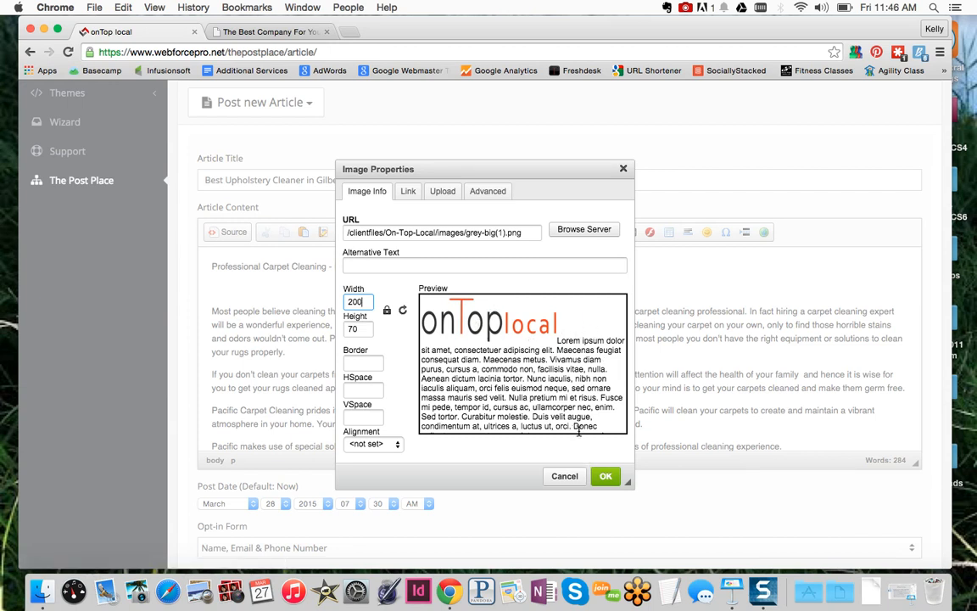
pyautogui.click(606, 475)
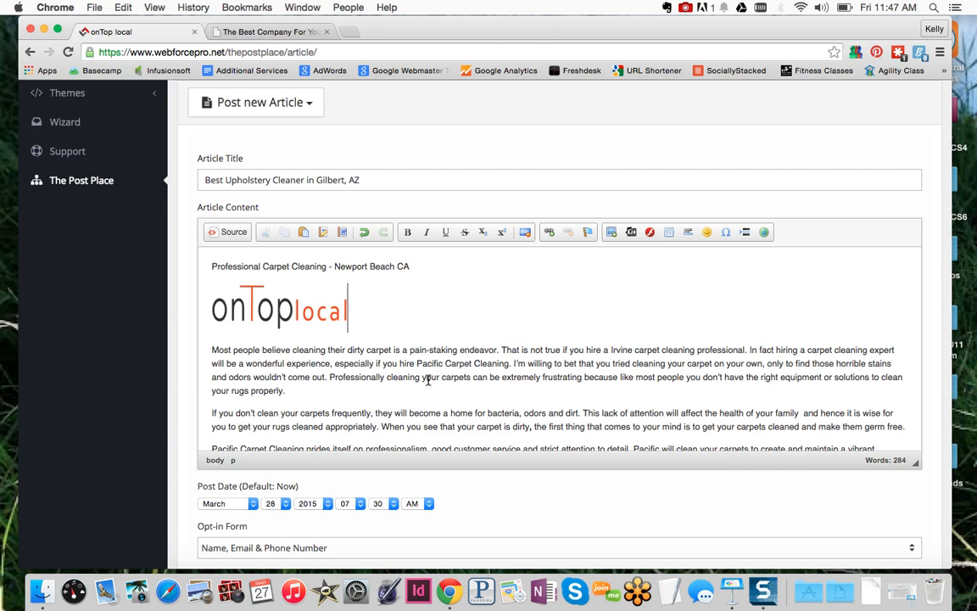
# Verify the article title and opt-in subject, then save the post scheduled for March 28, 2015, 7:30 AM
pyautogui.click(354, 179)
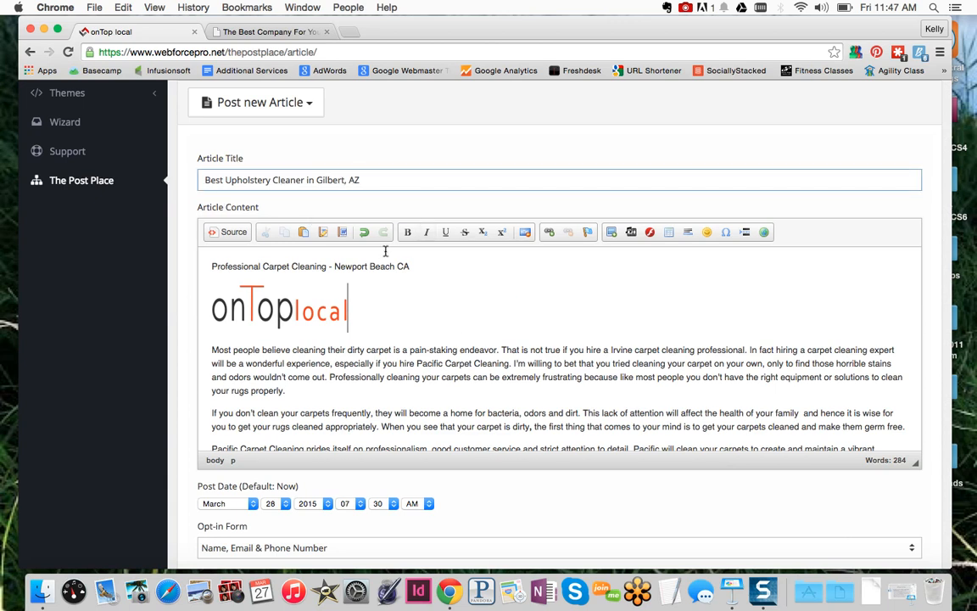
pyautogui.scroll(-5, 485, 361)
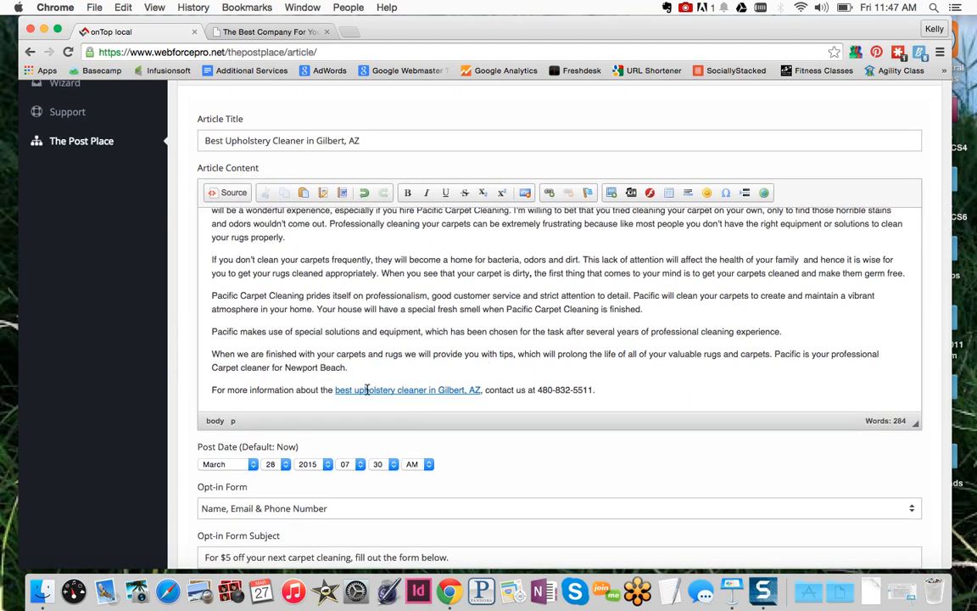
pyautogui.scroll(-4, 366, 389)
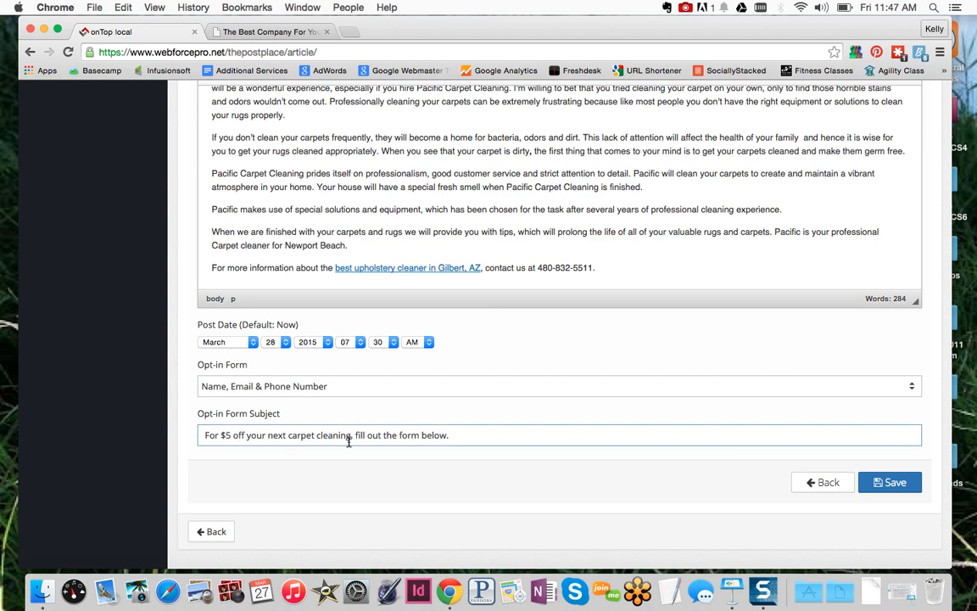
pyautogui.click(461, 438)
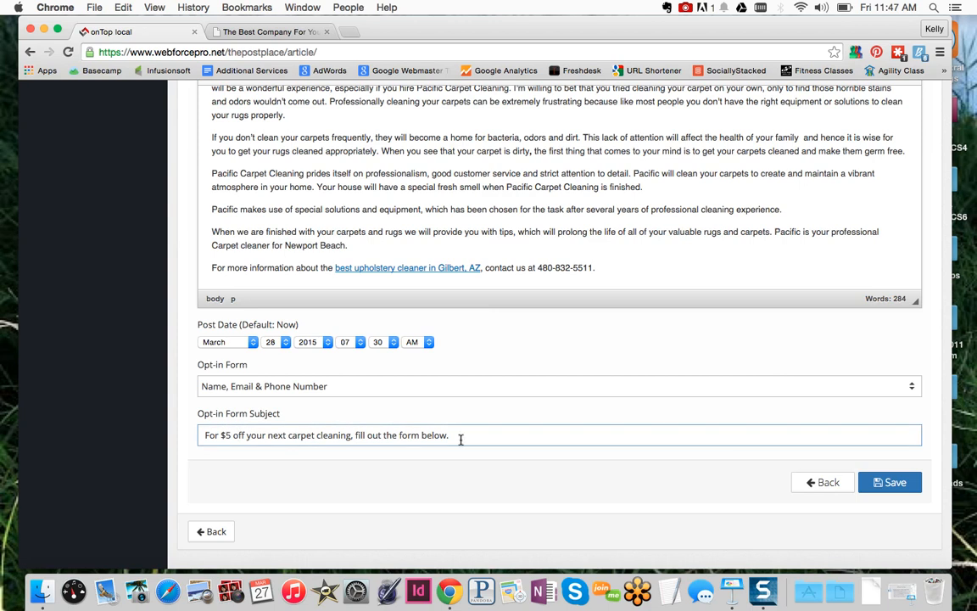
pyautogui.click(889, 490)
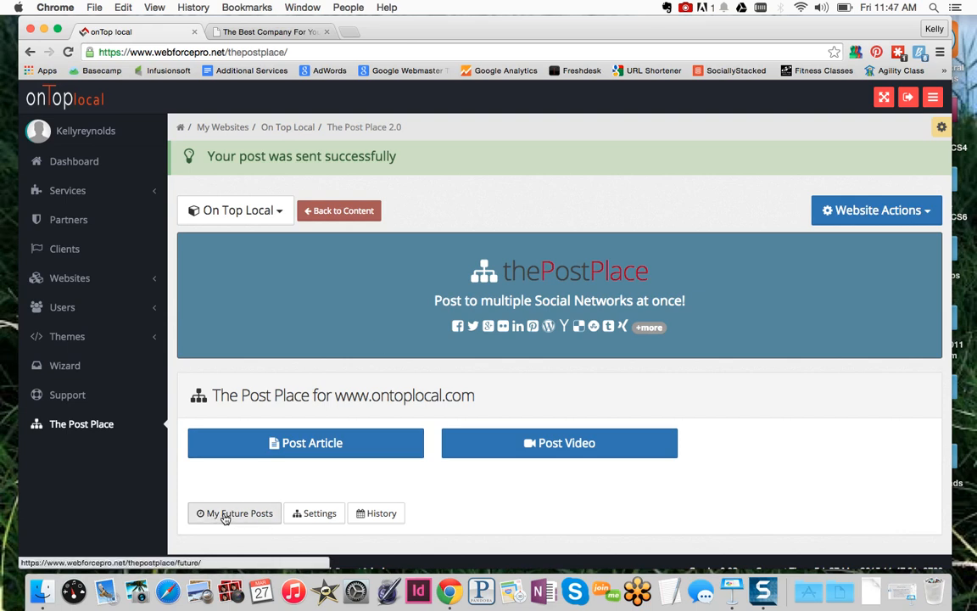
# Delete the 'Best Upholstery Cleaner in Gilbert, AZ' entry from My Future Posts, leaving the list empty
pyautogui.click(224, 515)
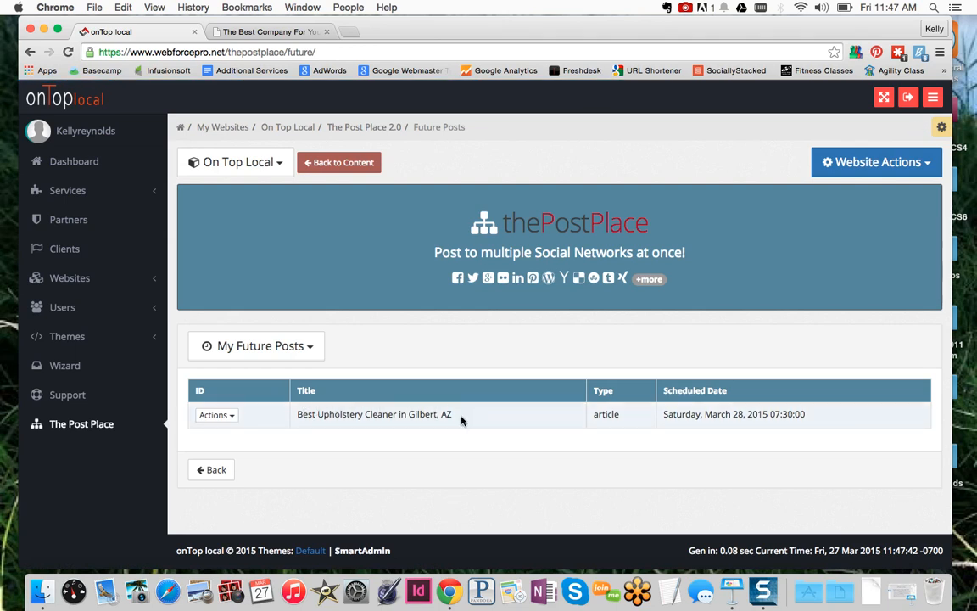
pyautogui.click(231, 416)
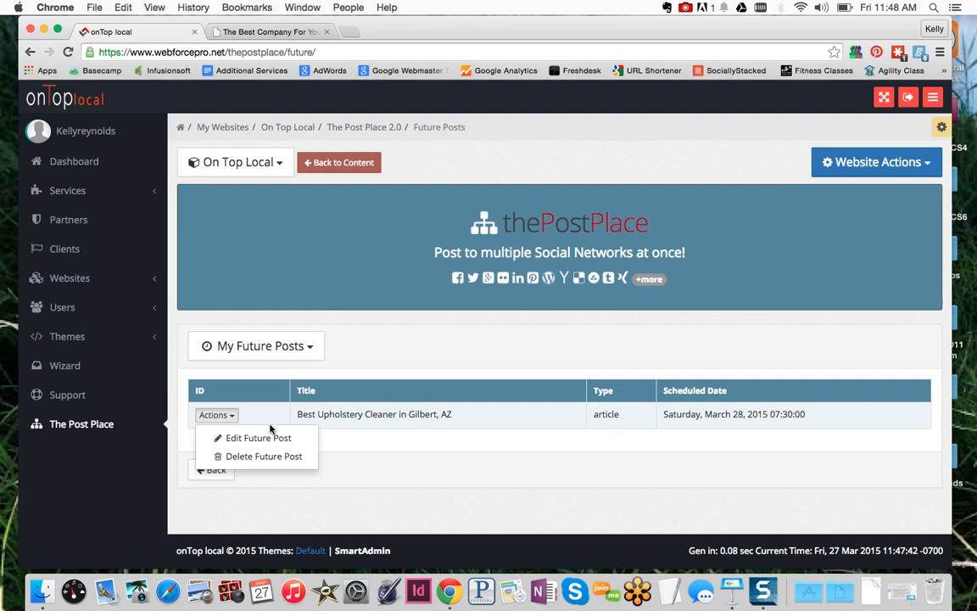
pyautogui.click(268, 458)
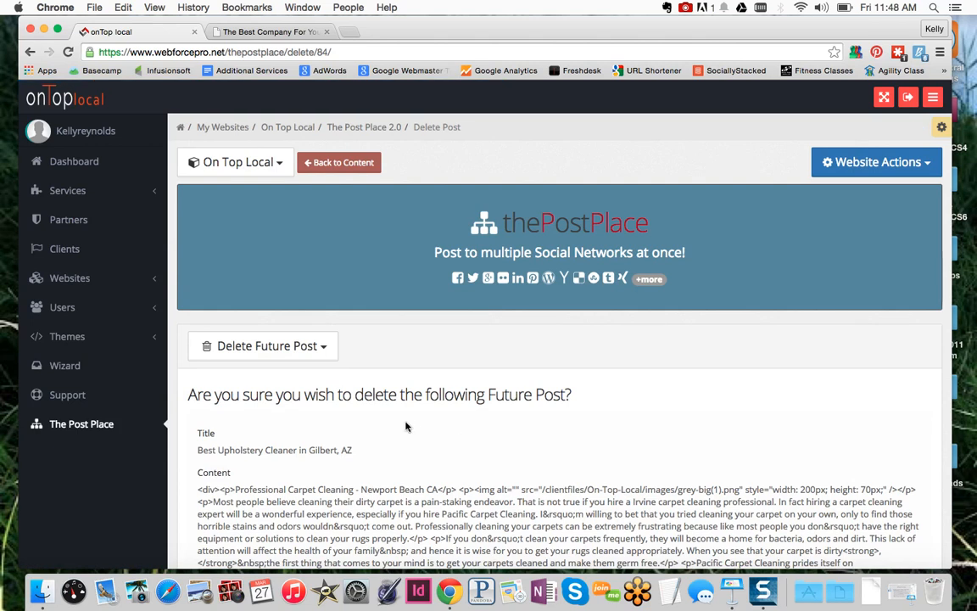
pyautogui.scroll(-5, 484, 405)
pyautogui.scroll(3, 485, 405)
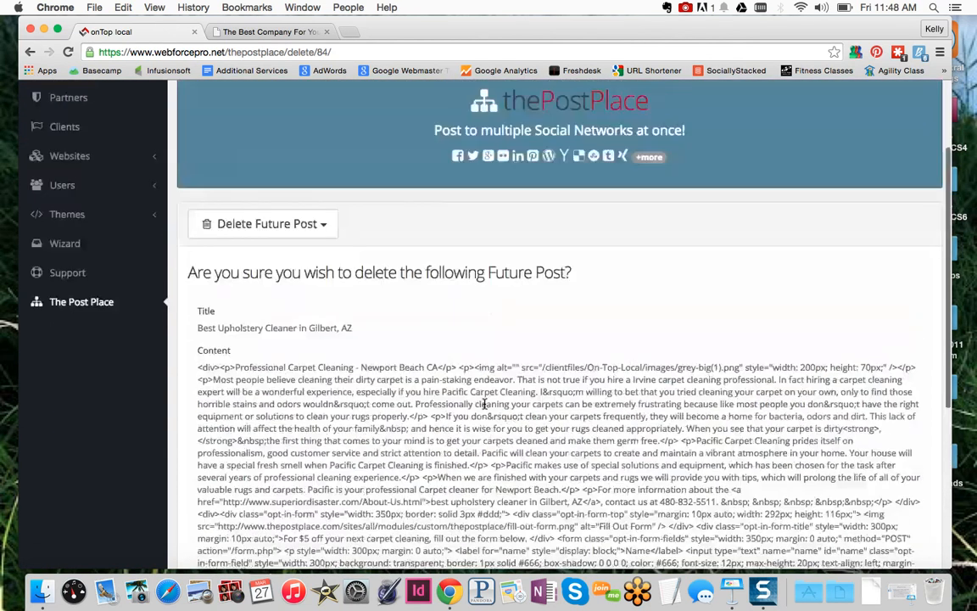
pyautogui.scroll(-6, 485, 424)
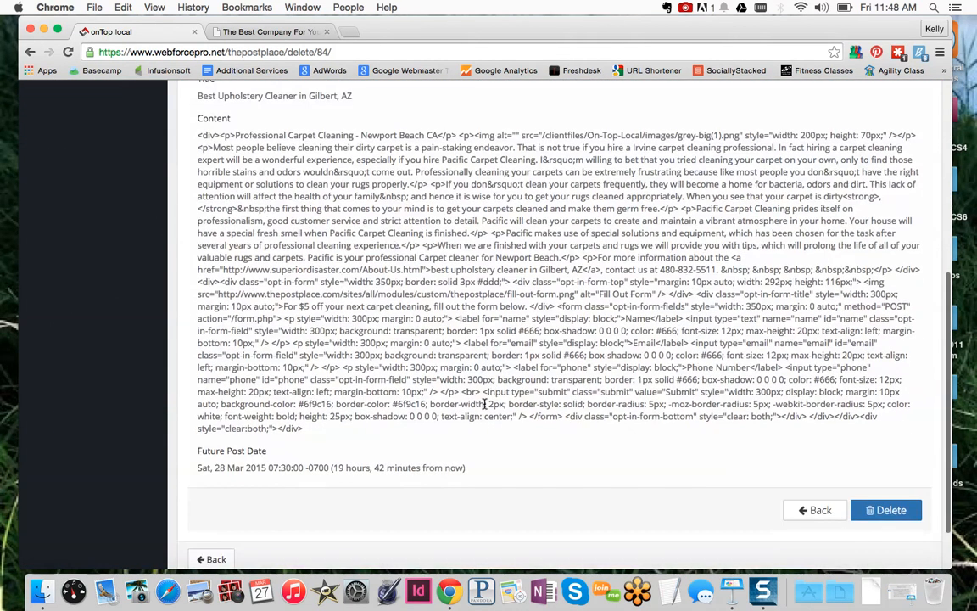
pyautogui.click(884, 513)
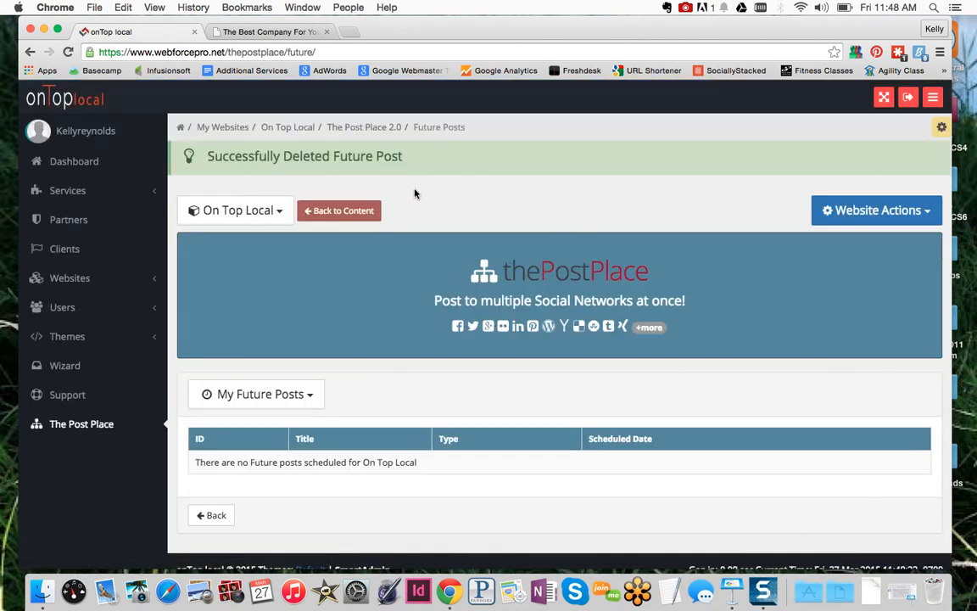
# Check Post Place settings stats (40 allowed, 81 total, 0 future) and return to the main page
pyautogui.click(220, 517)
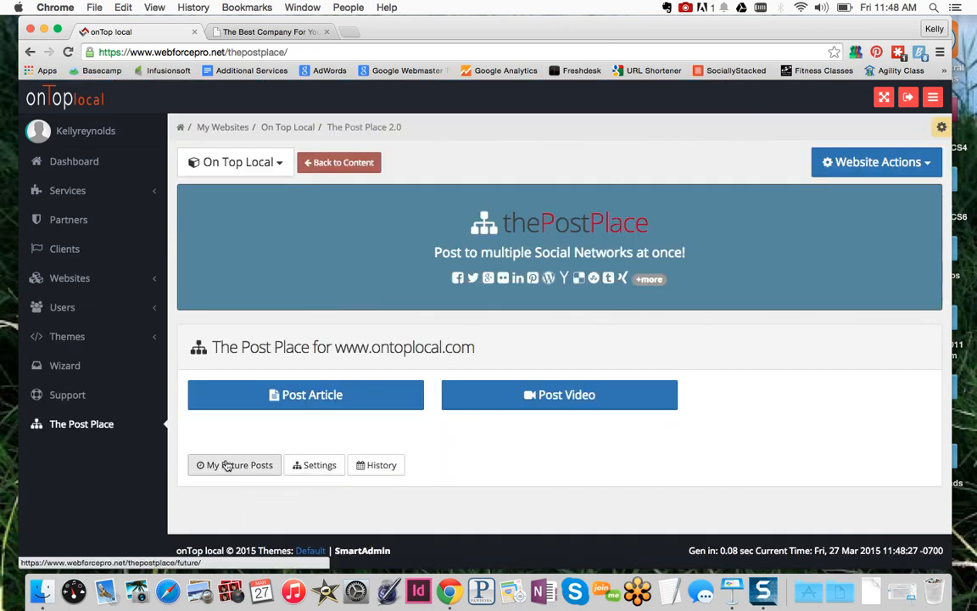
pyautogui.click(318, 467)
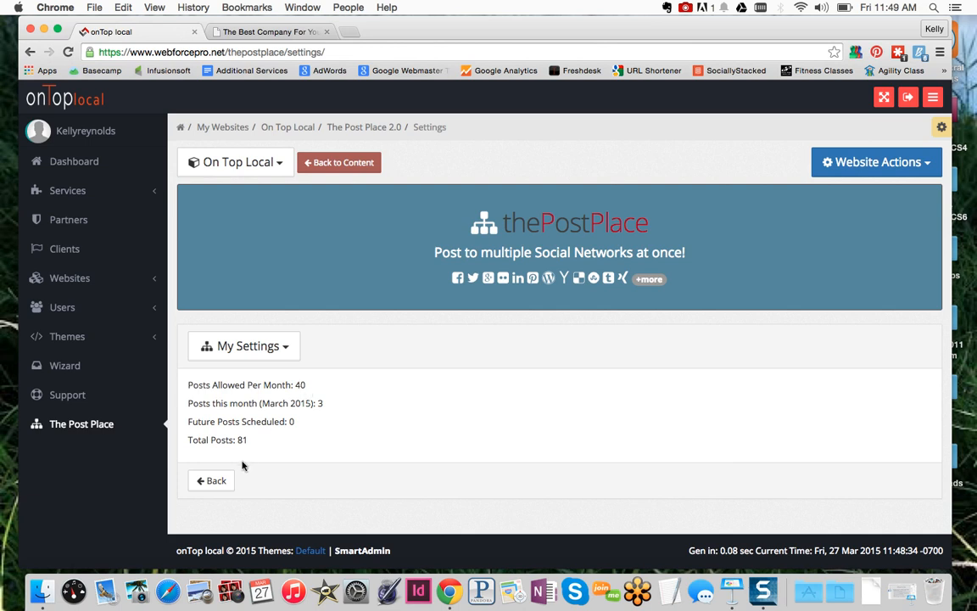
pyautogui.click(214, 481)
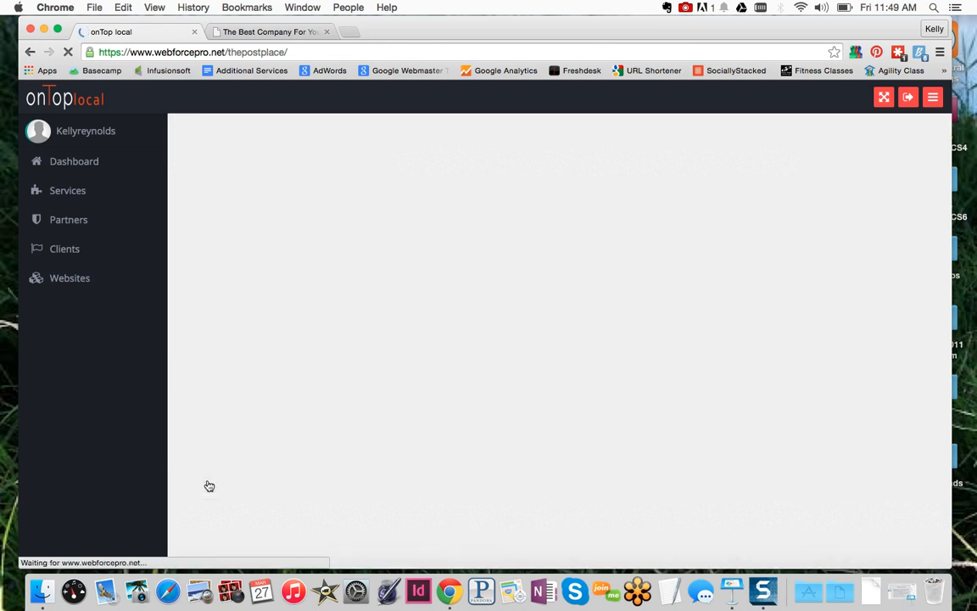
# Browse the Post History table, peeking at the first entry's Actions menu without choosing anything
pyautogui.click(381, 467)
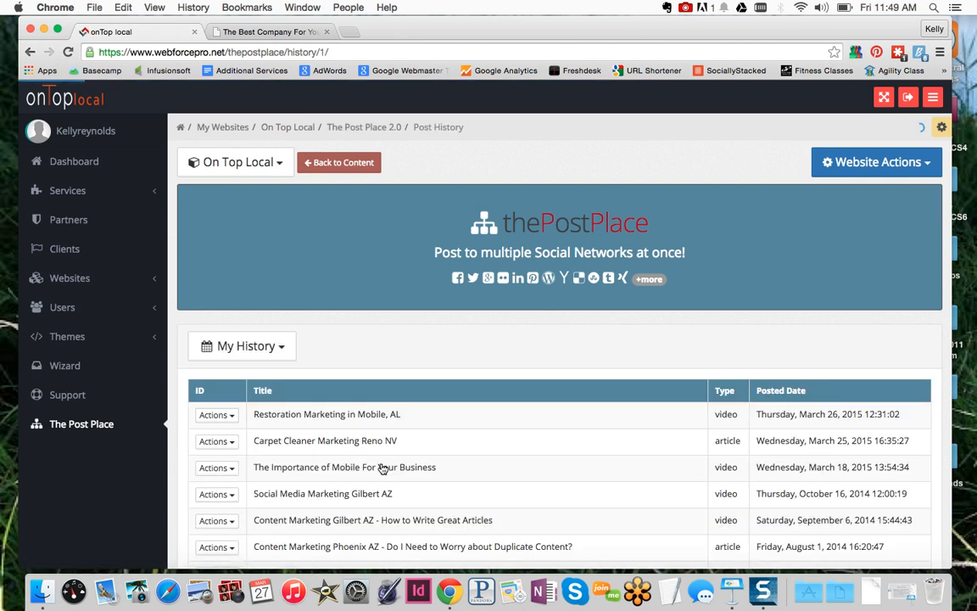
pyautogui.scroll(-5, 476, 446)
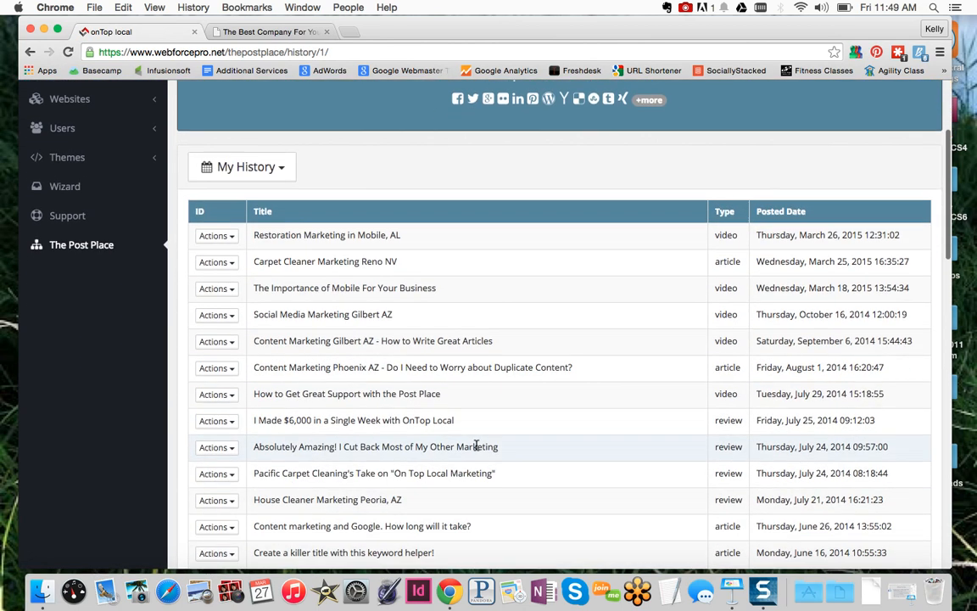
pyautogui.click(231, 237)
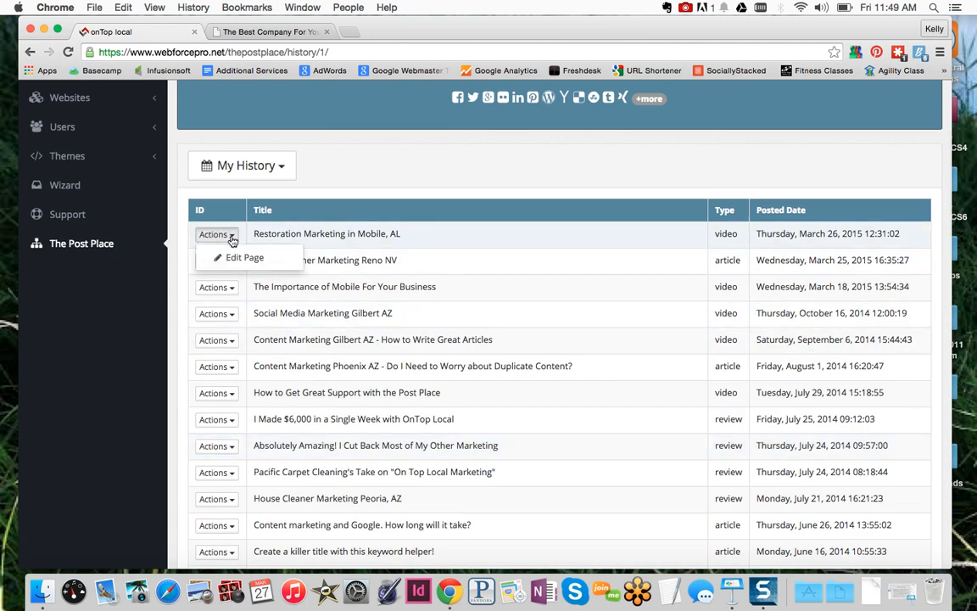
pyautogui.click(365, 200)
pyautogui.scroll(5, 365, 201)
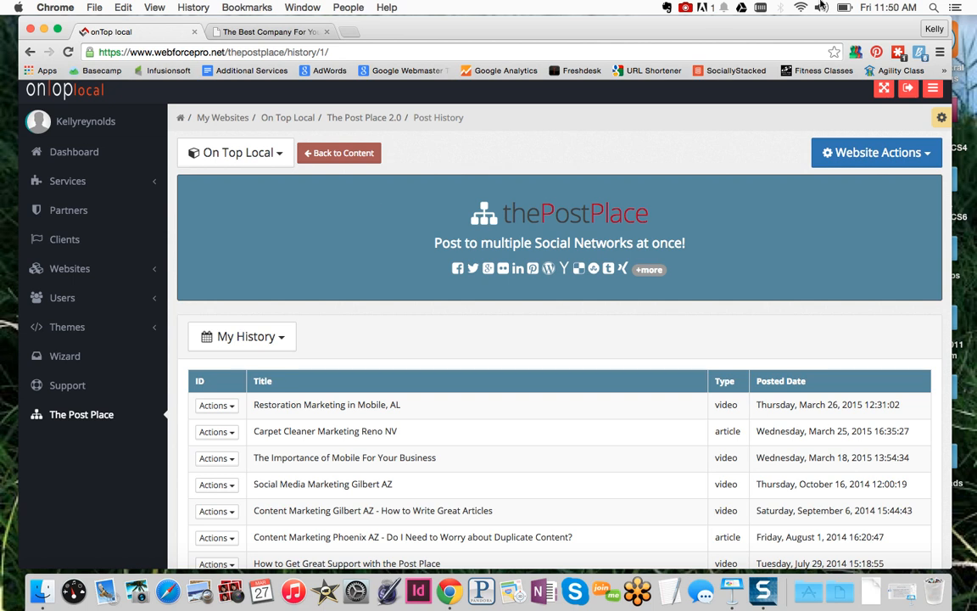
pyautogui.click(686, 9)
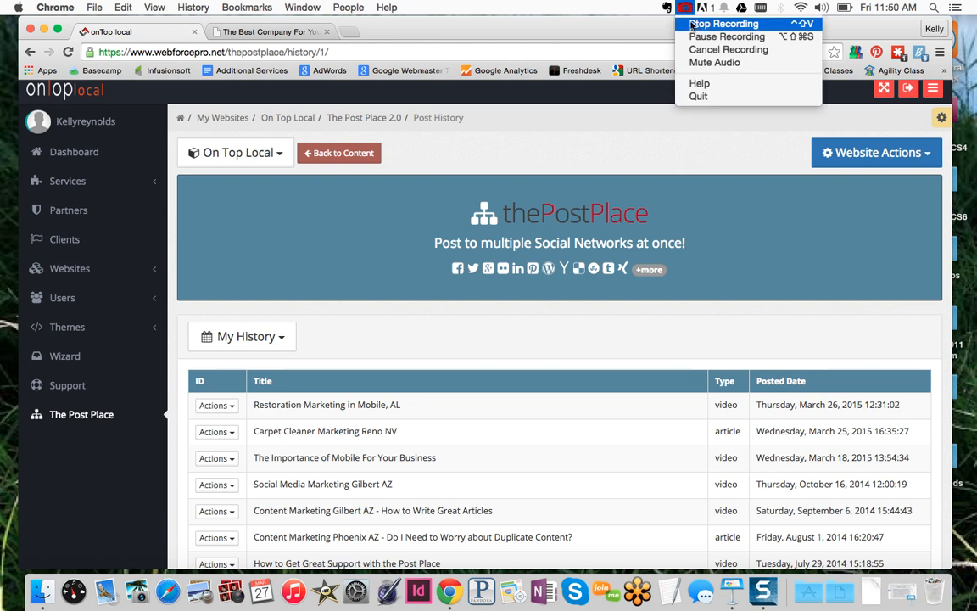